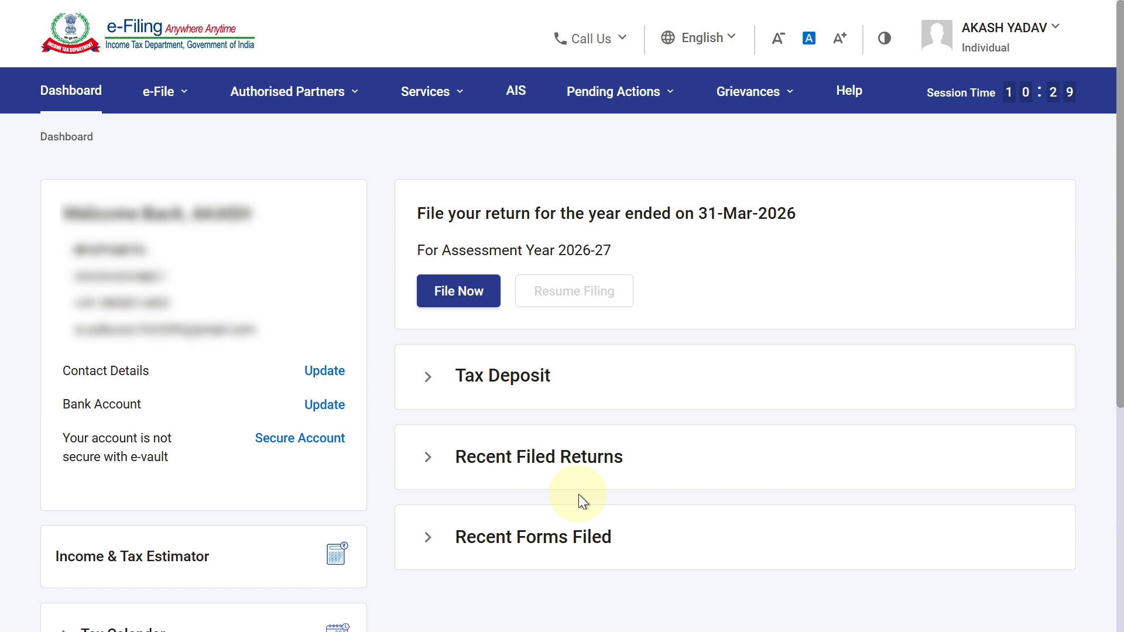
# Open Form 26AS on the TRACES site, accept the Form 16/16A usage terms, and go to the View Tax Credit page.
pyautogui.click(164, 101)
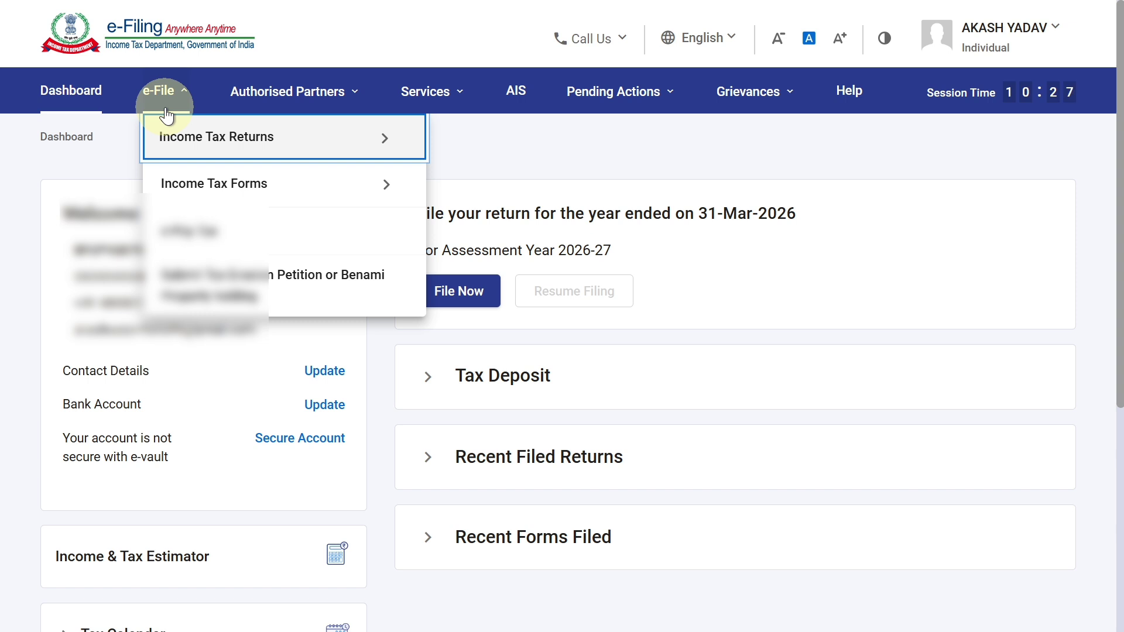
pyautogui.moveTo(181, 146)
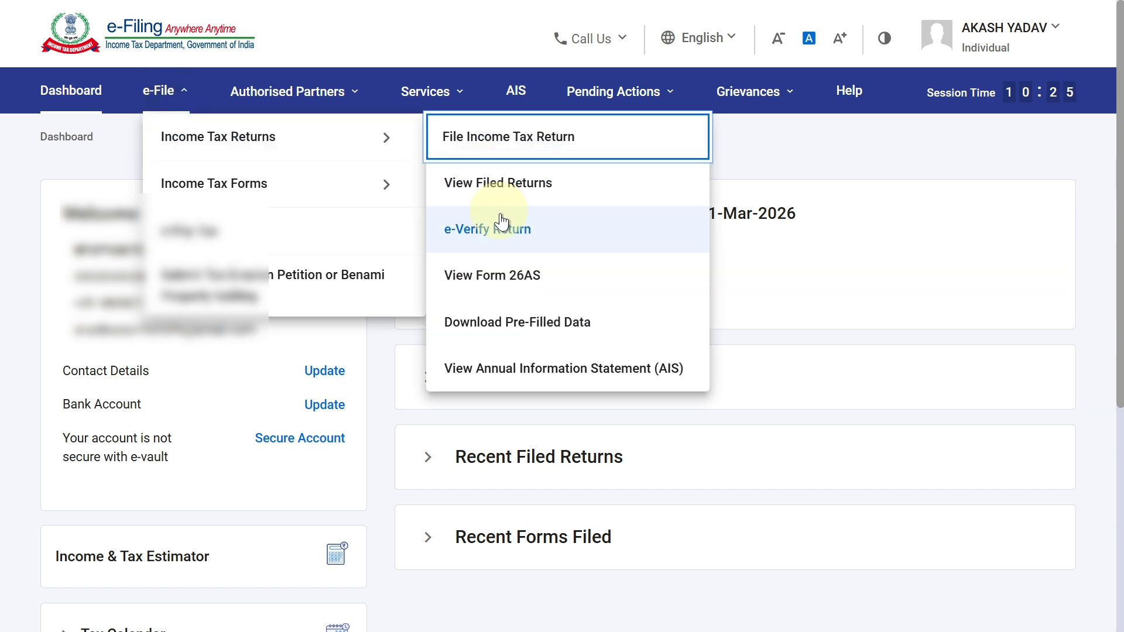
pyautogui.click(511, 279)
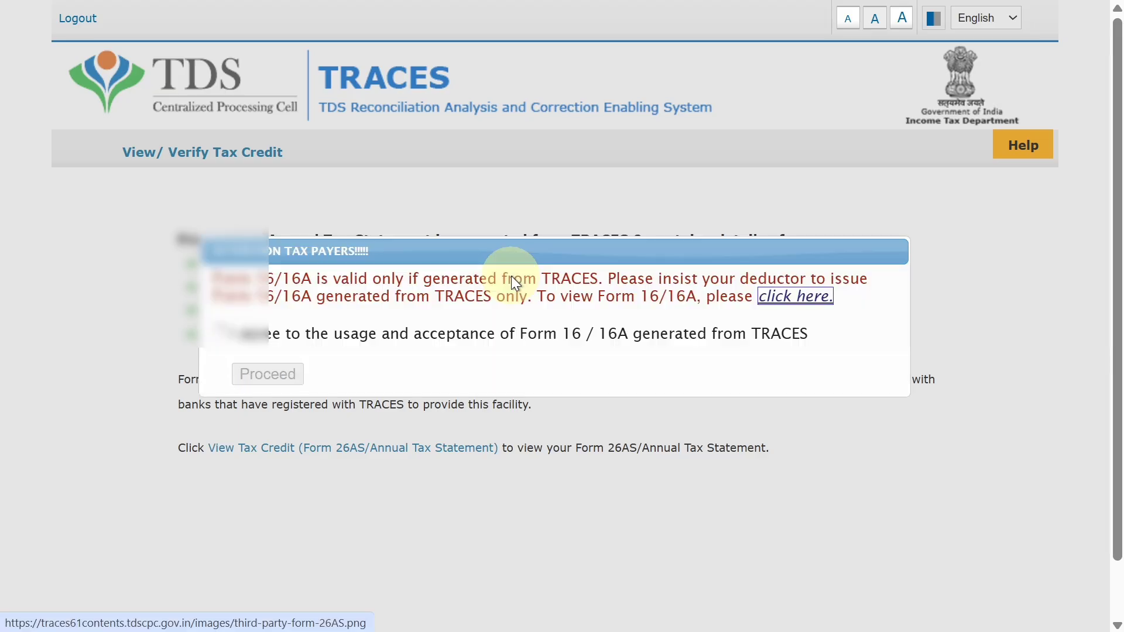
pyautogui.click(221, 332)
pyautogui.click(268, 378)
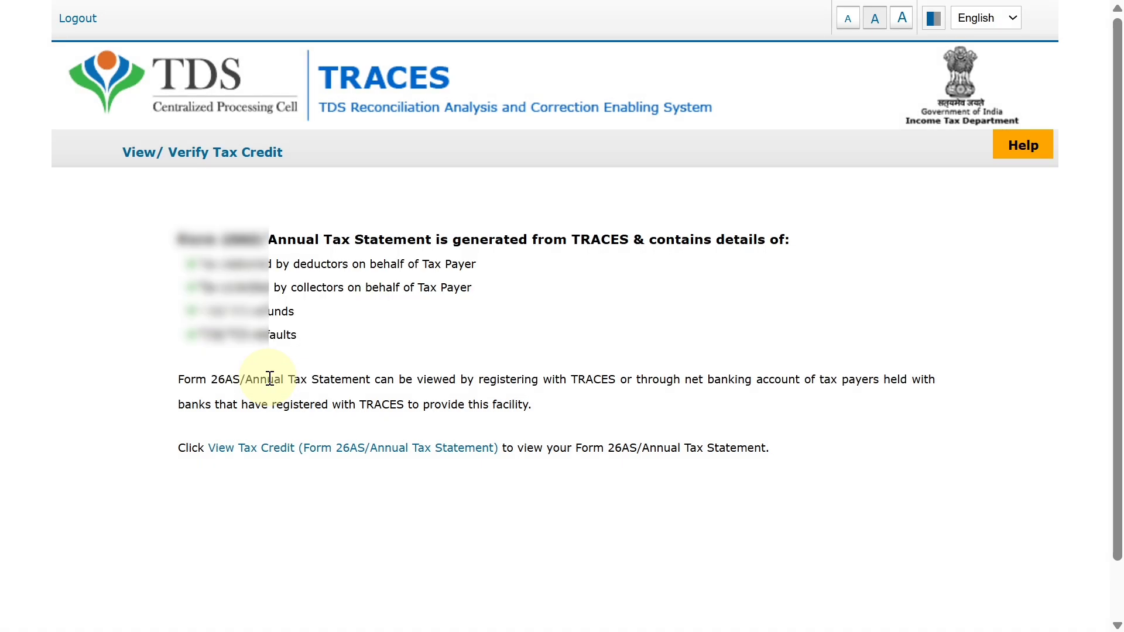
pyautogui.click(336, 448)
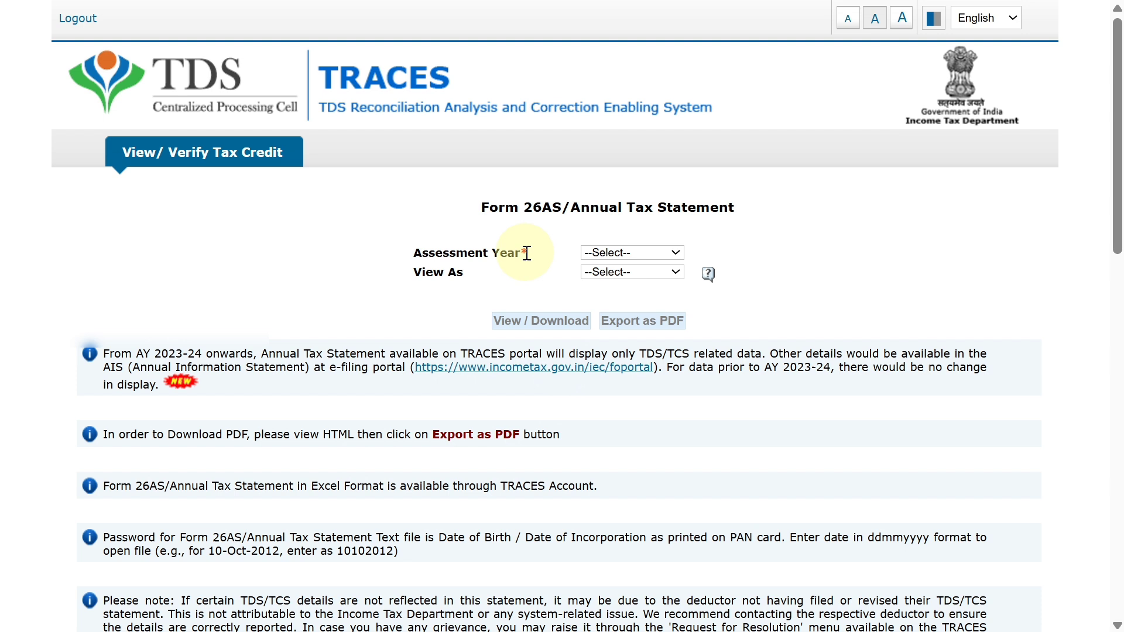
# View the Form 26AS statement for assessment year 2026-27 as HTML and export it as a PDF.
pyautogui.click(631, 252)
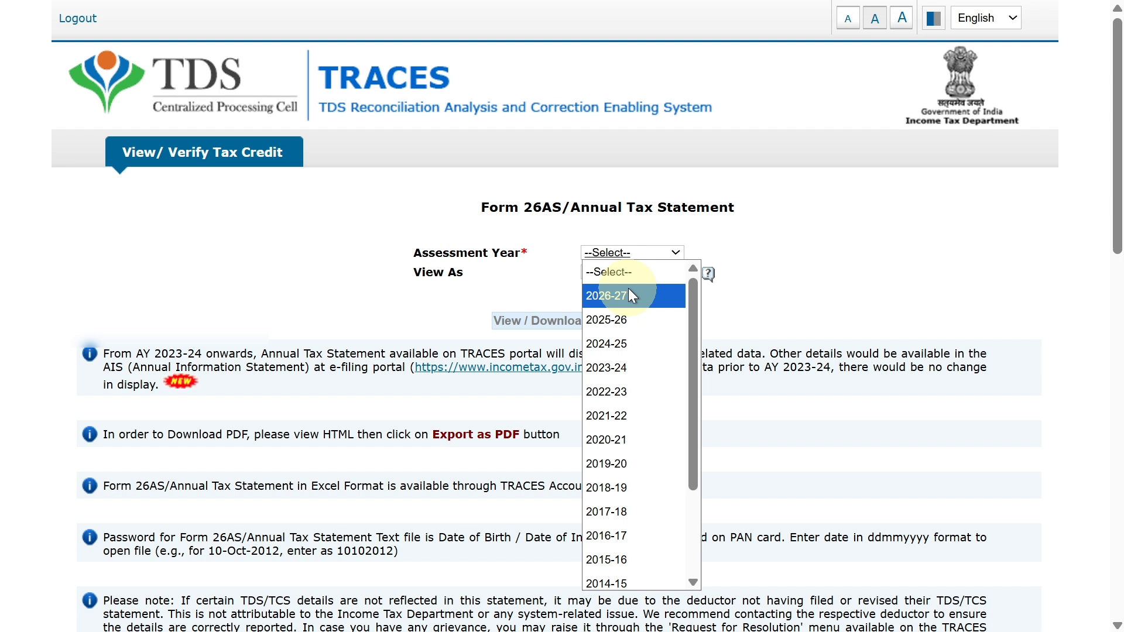
pyautogui.click(629, 291)
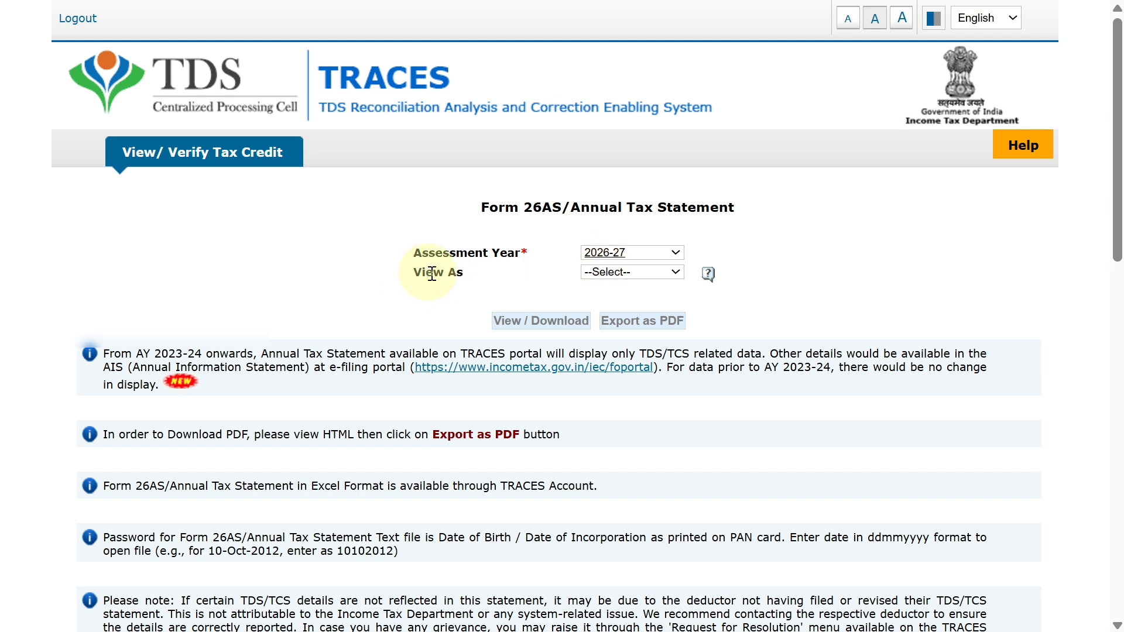
pyautogui.click(616, 277)
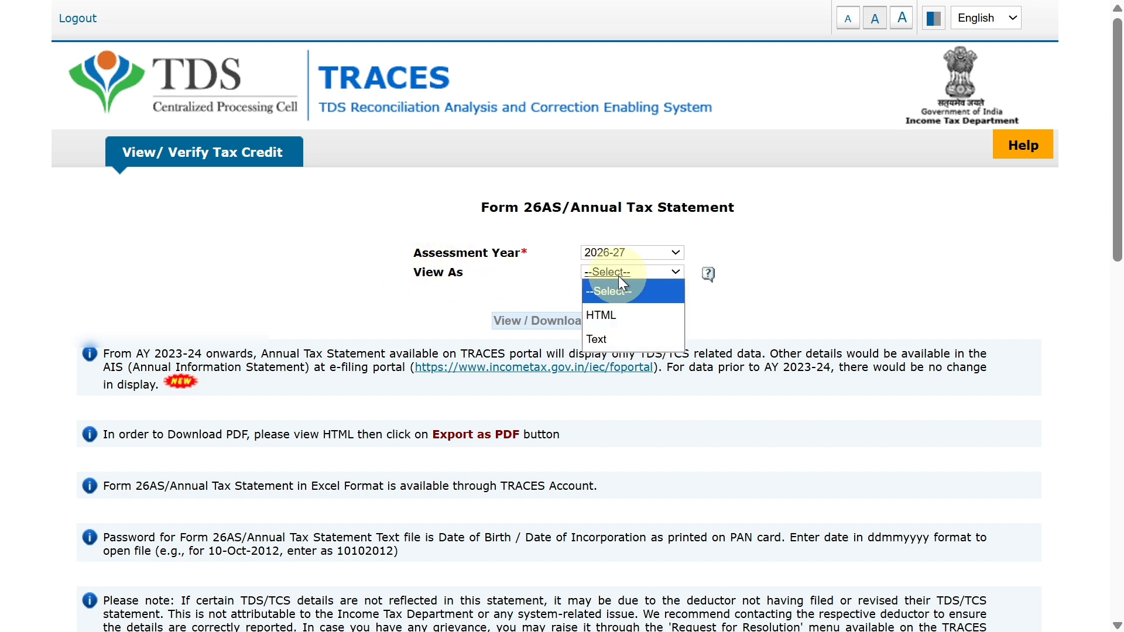
pyautogui.click(613, 311)
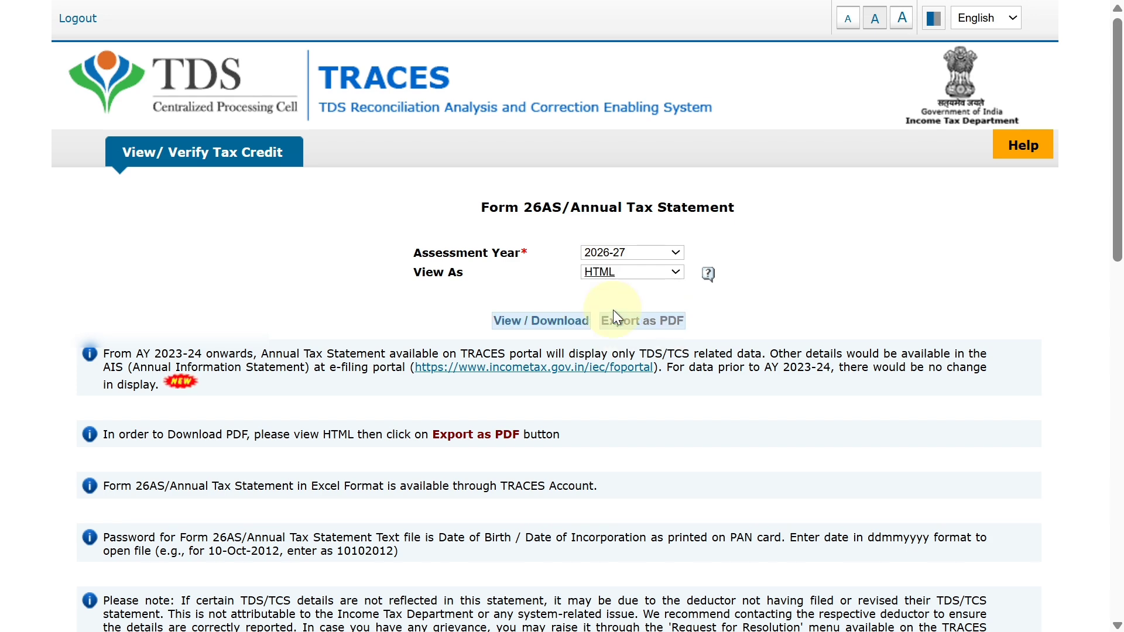
pyautogui.click(553, 326)
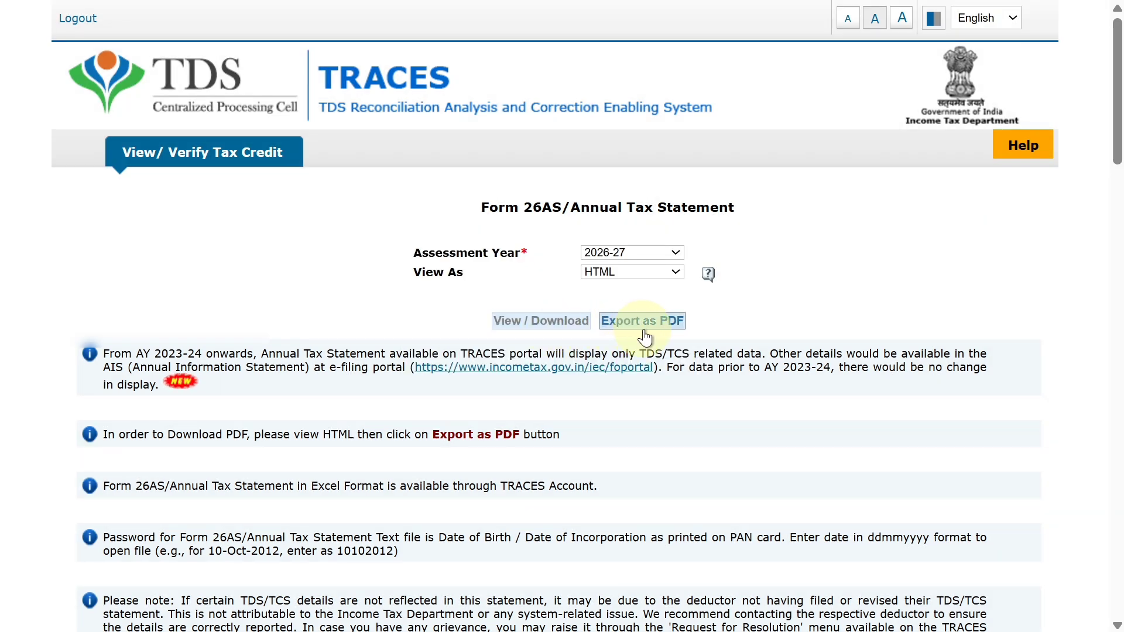
pyautogui.press('F11')
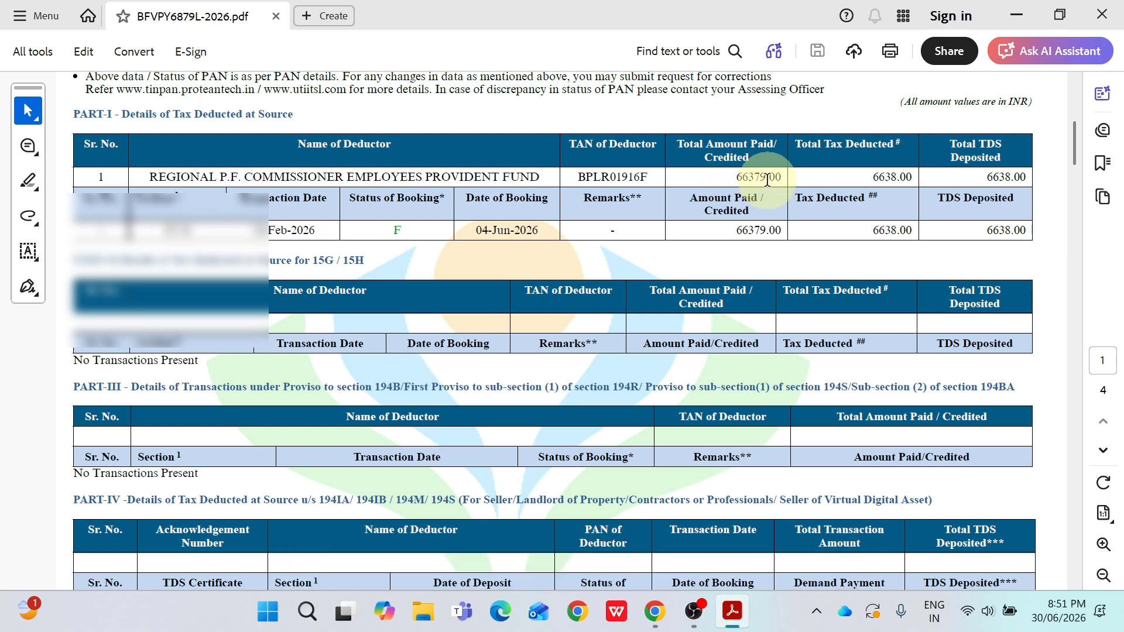
# Switch back from the PDF to the e-Filing dashboard in Chrome and start filing the return for assessment year 2026-27.
pyautogui.rightClick(1014, 181)
pyautogui.click(975, 179)
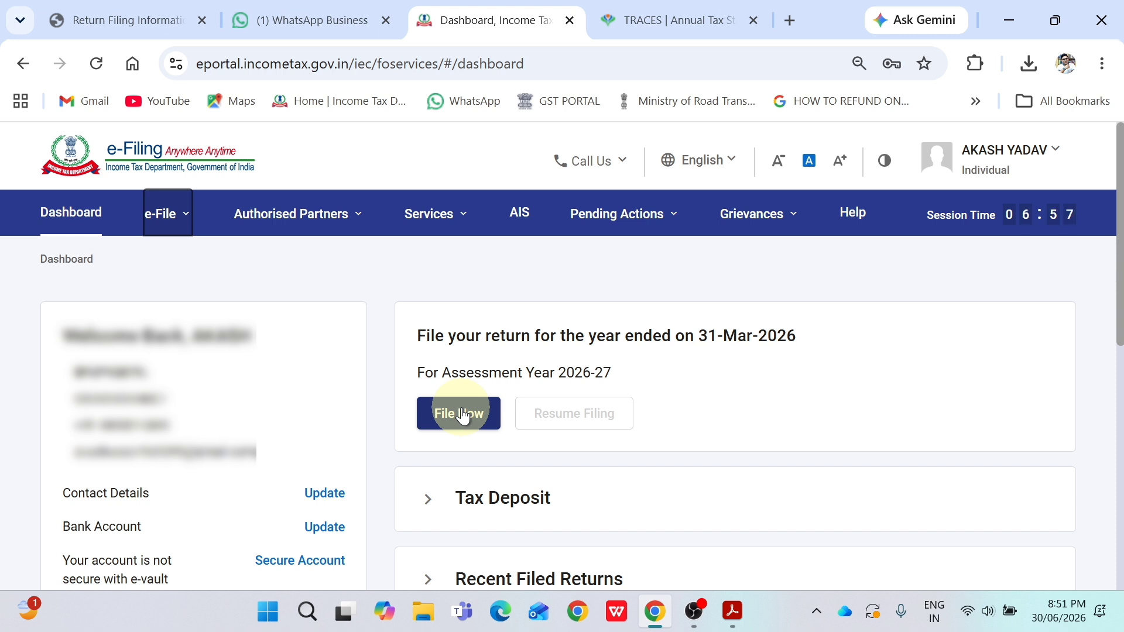
pyautogui.click(752, 214)
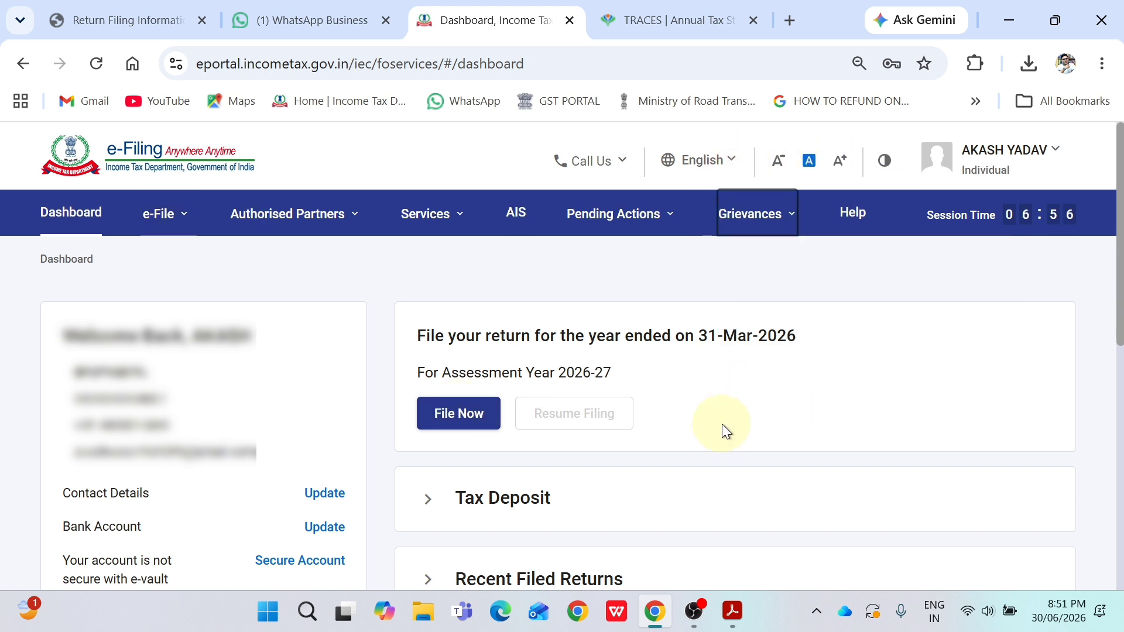
pyautogui.click(477, 423)
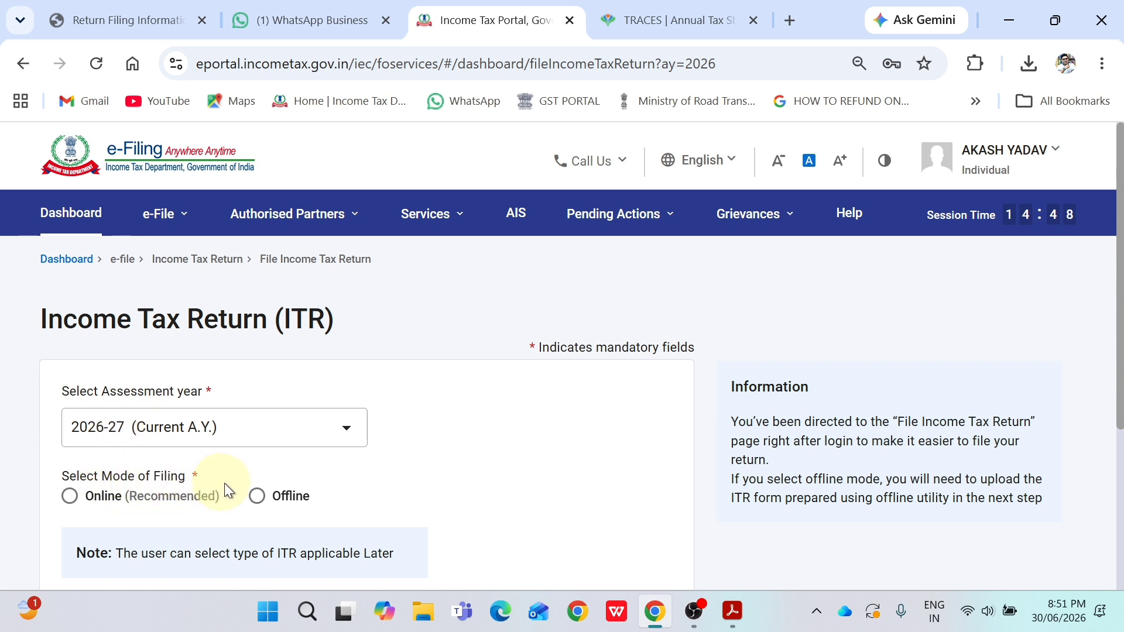
# Choose the online filing mode, start a new filing, and proceed with the Individual status.
pyautogui.click(69, 497)
pyautogui.scroll(-3, 1110, 222)
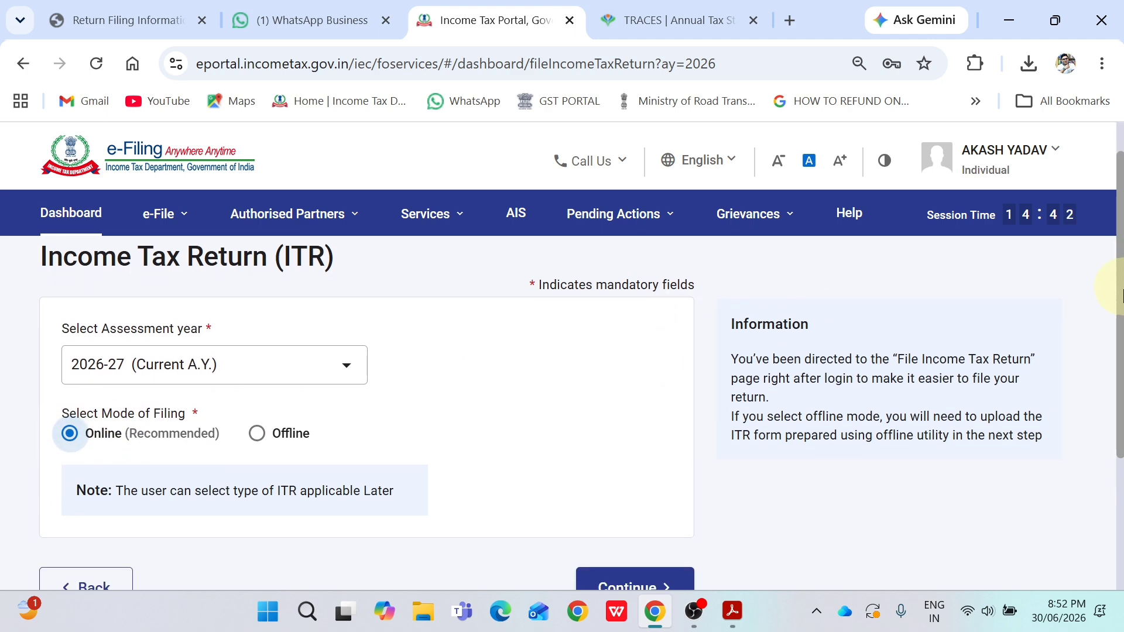
pyautogui.click(638, 443)
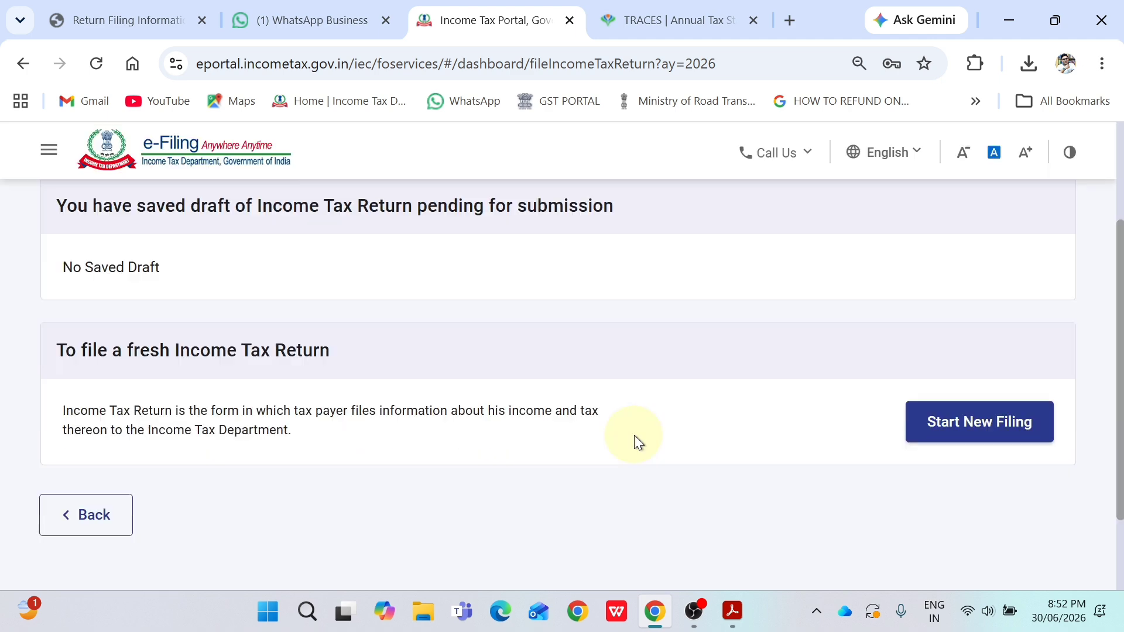
pyautogui.click(949, 424)
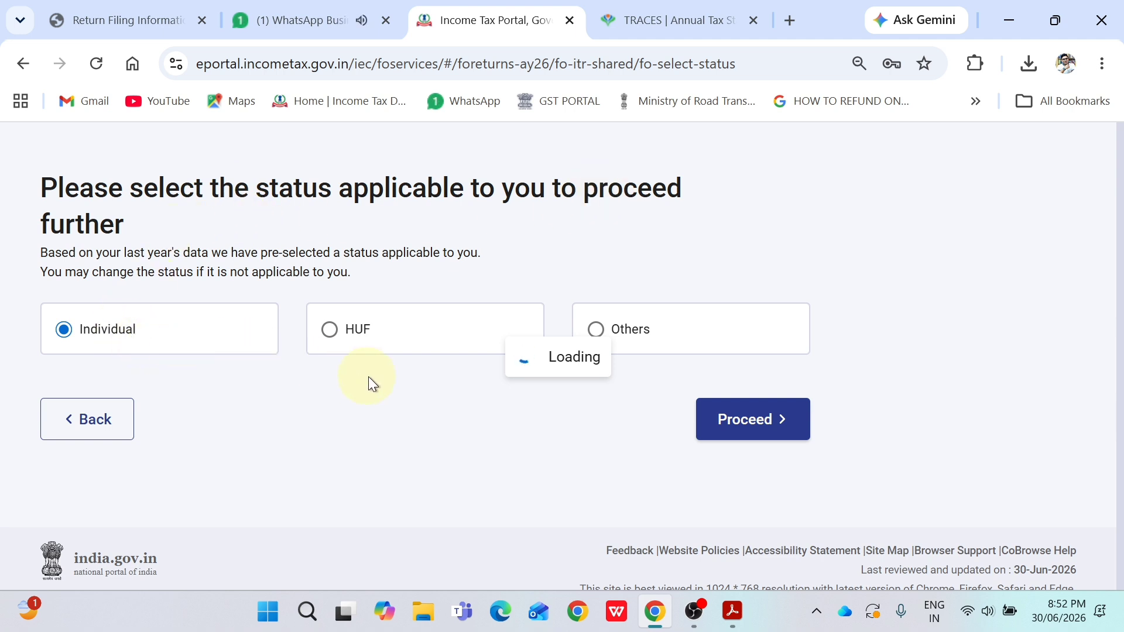
pyautogui.click(746, 413)
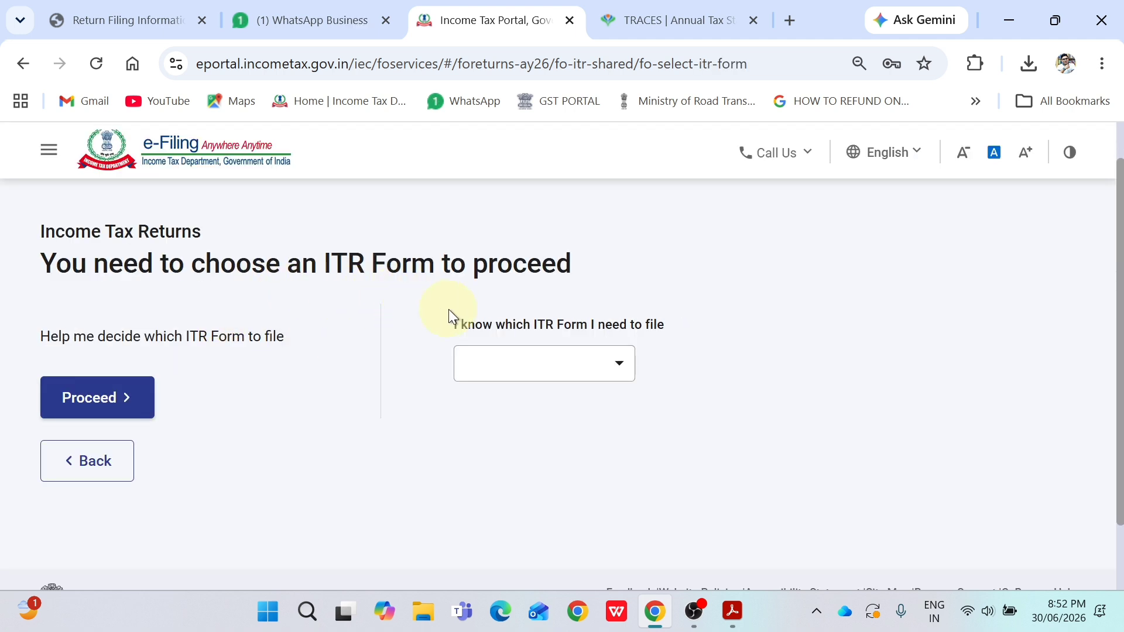
# Select ITR-1 as the return form and start it, acknowledging the new tax regime notice.
pyautogui.click(531, 366)
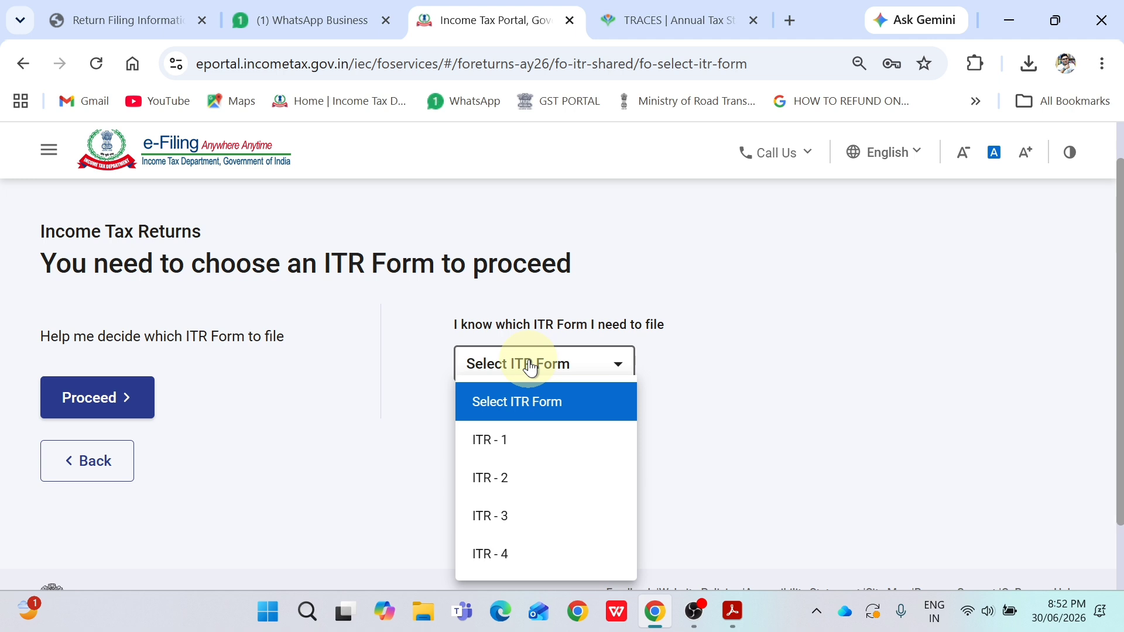
pyautogui.scroll(-2, 530, 367)
pyautogui.moveTo(1121, 333); pyautogui.dragTo(1121, 222)
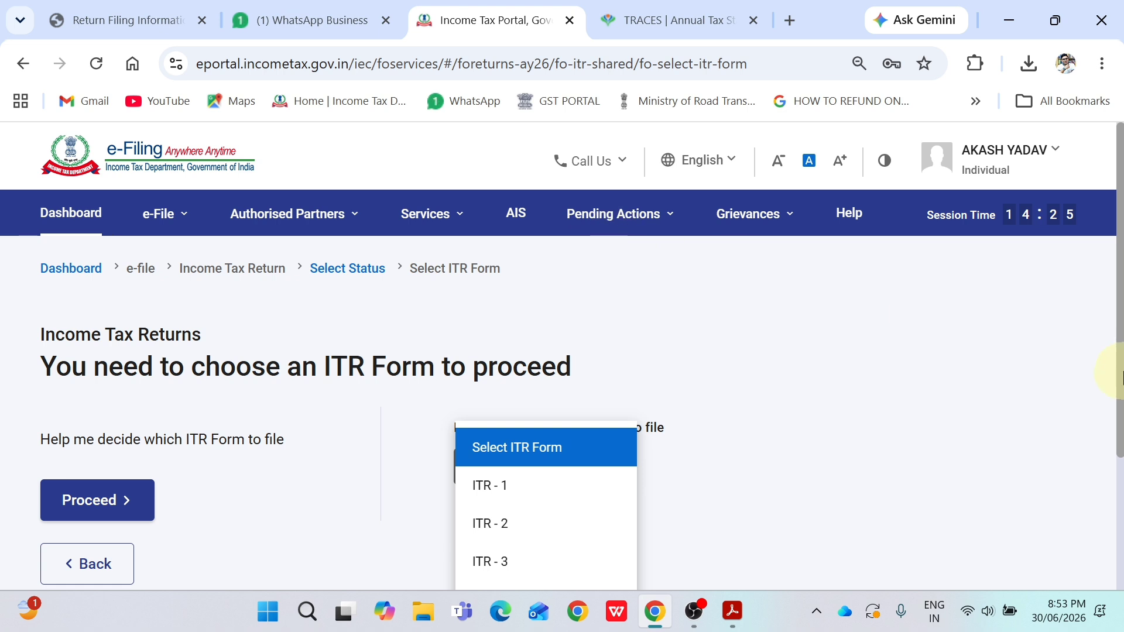
pyautogui.moveTo(1121, 376); pyautogui.dragTo(1110, 424)
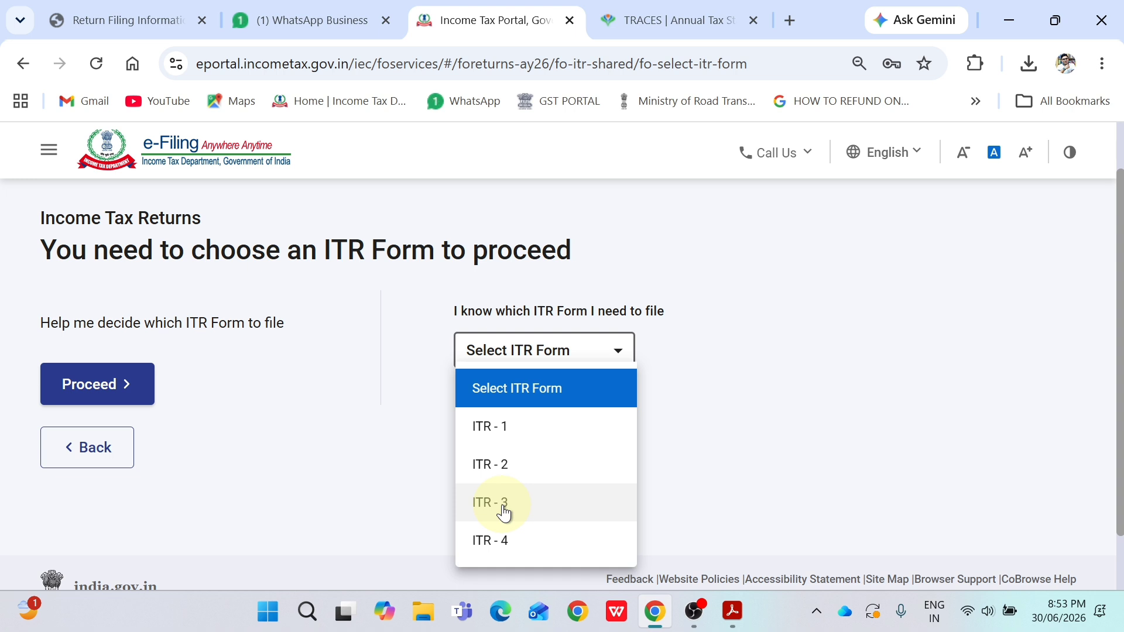
pyautogui.click(525, 433)
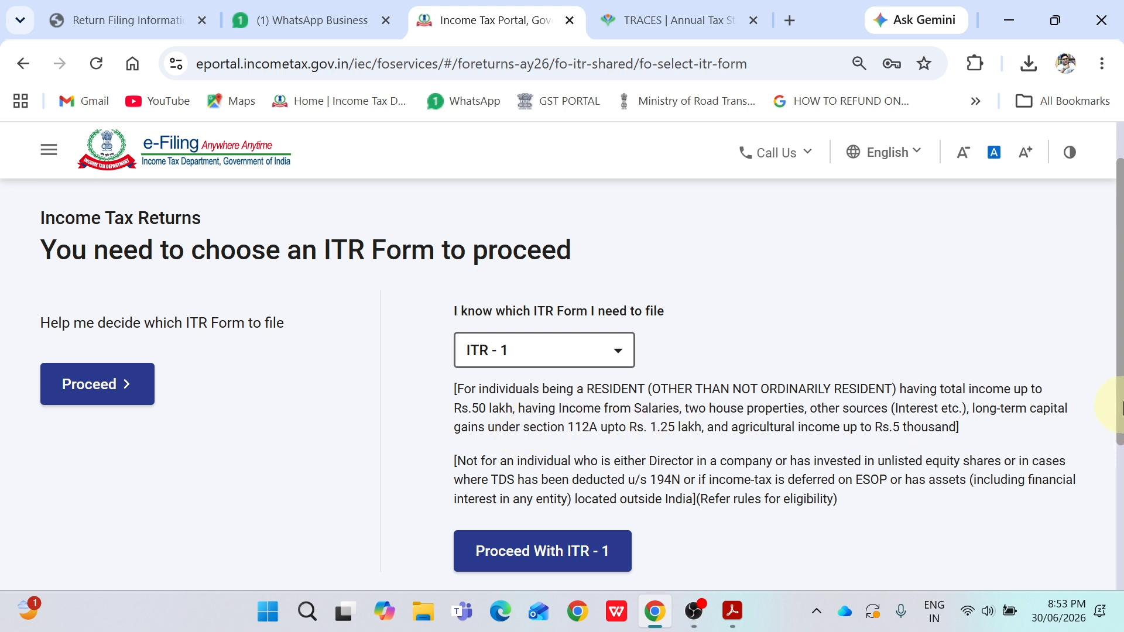
pyautogui.moveTo(1120, 374); pyautogui.dragTo(1116, 431)
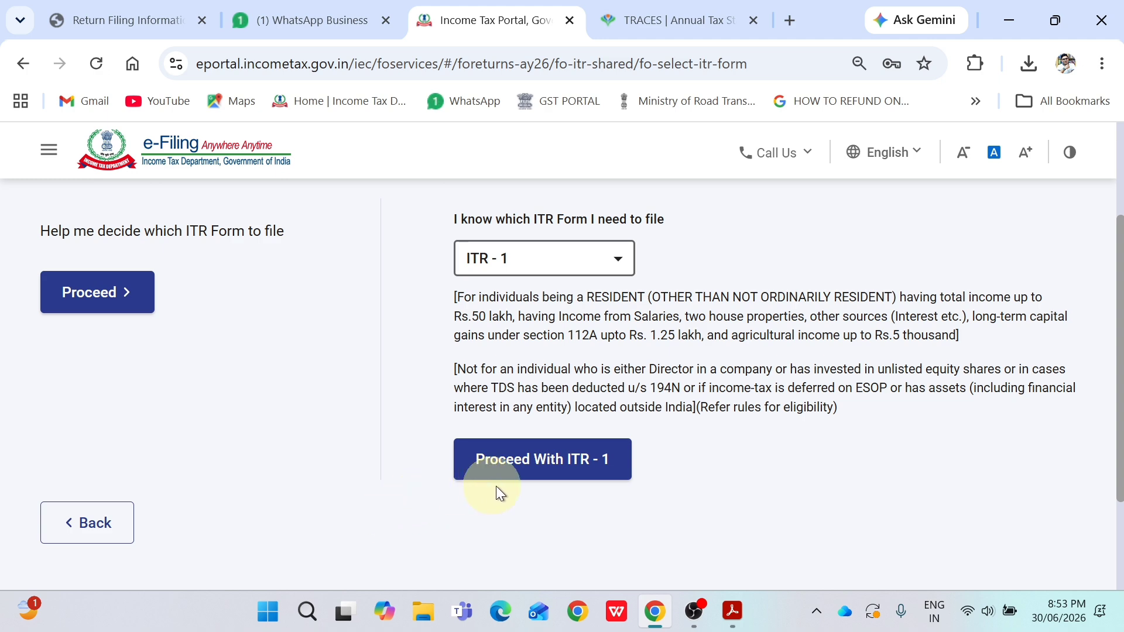
pyautogui.click(558, 470)
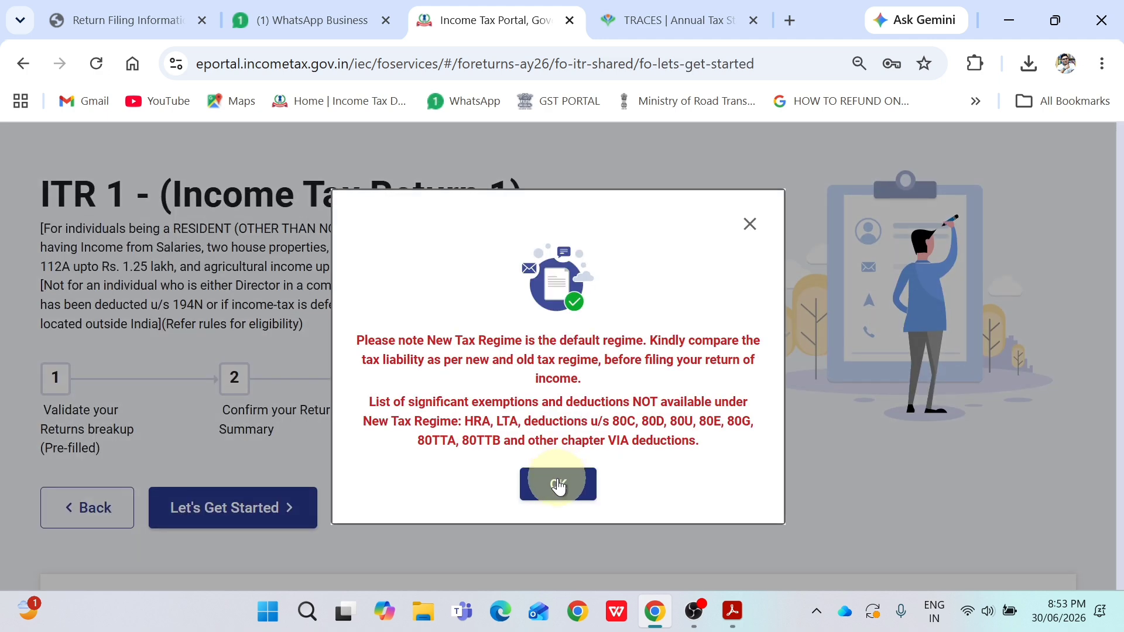
pyautogui.click(558, 485)
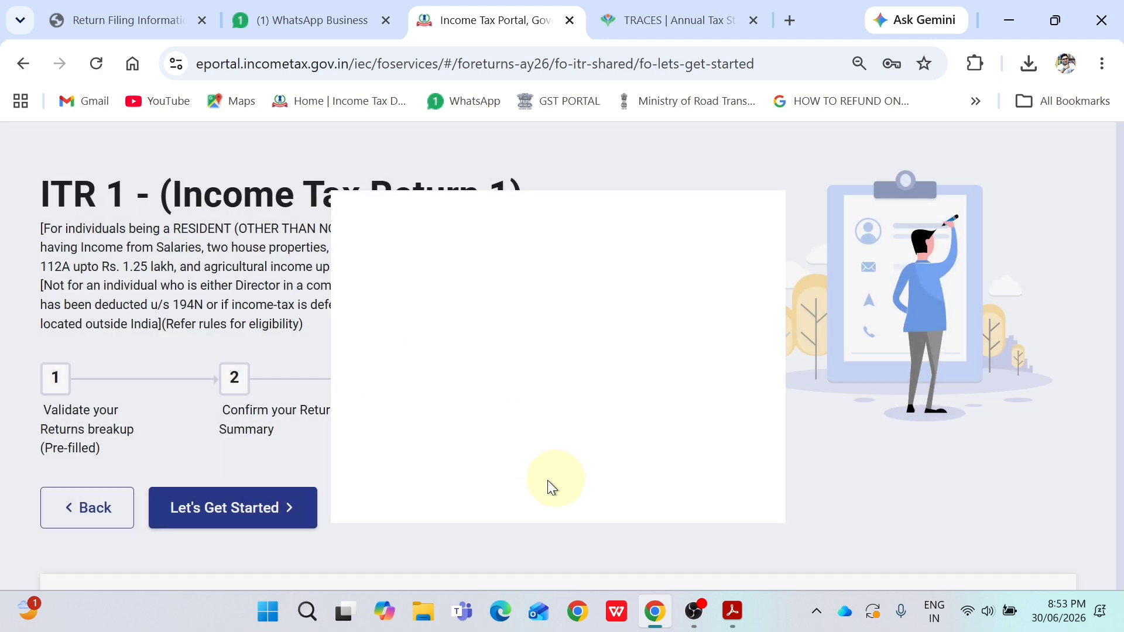
pyautogui.click(230, 474)
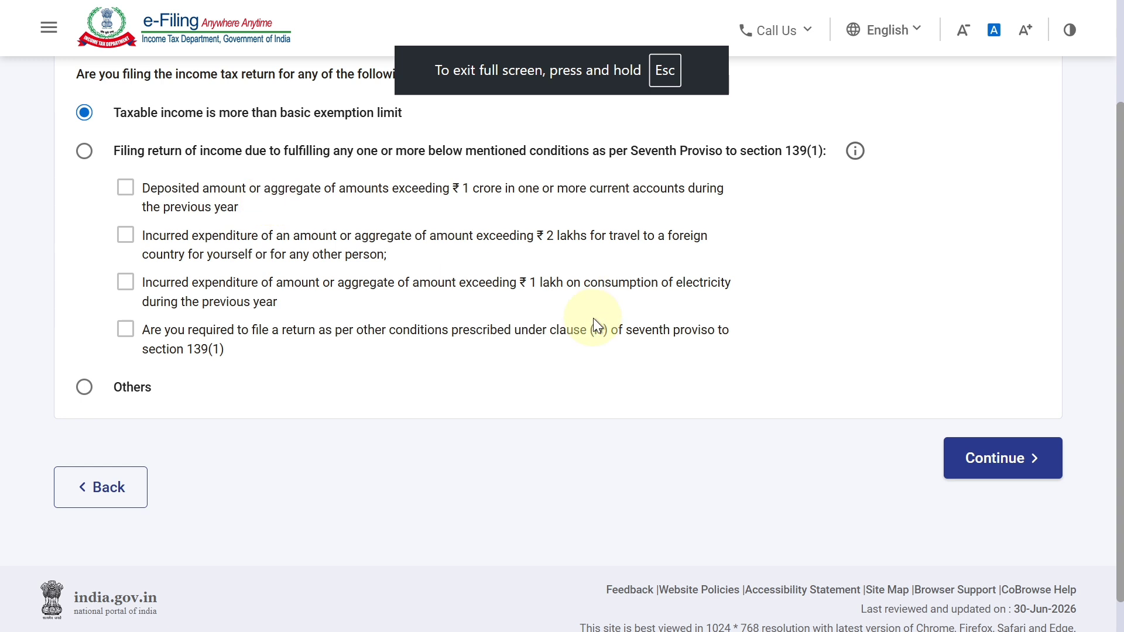
# Answer the question on the reason for filing the return with Others and continue to the return summary.
pyautogui.moveTo(1118, 316); pyautogui.dragTo(1119, 244)
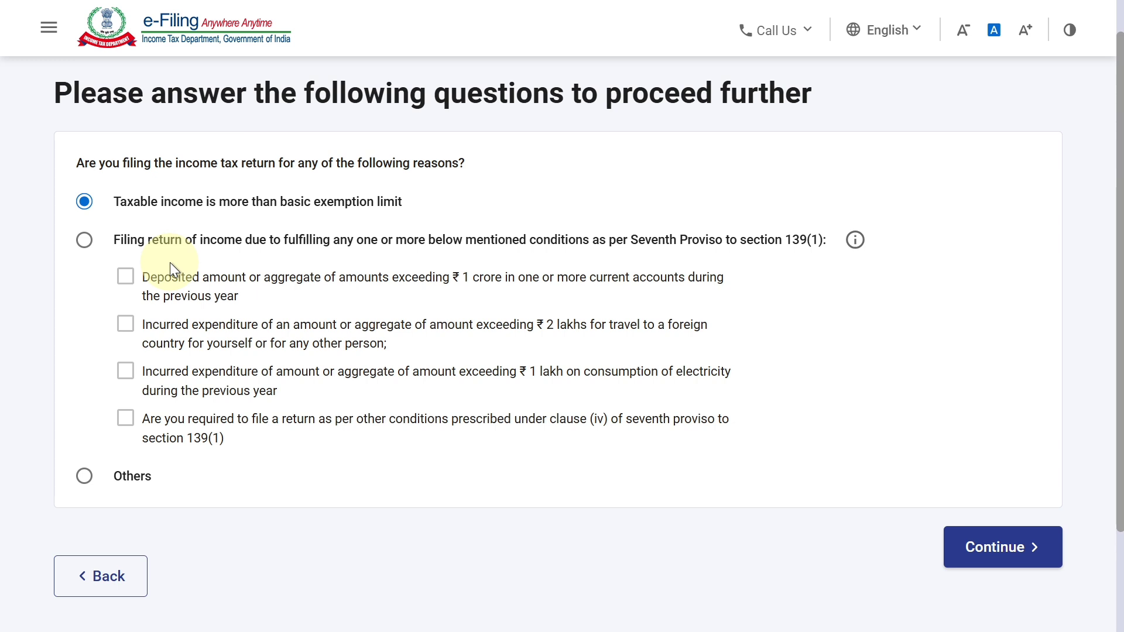
pyautogui.click(84, 477)
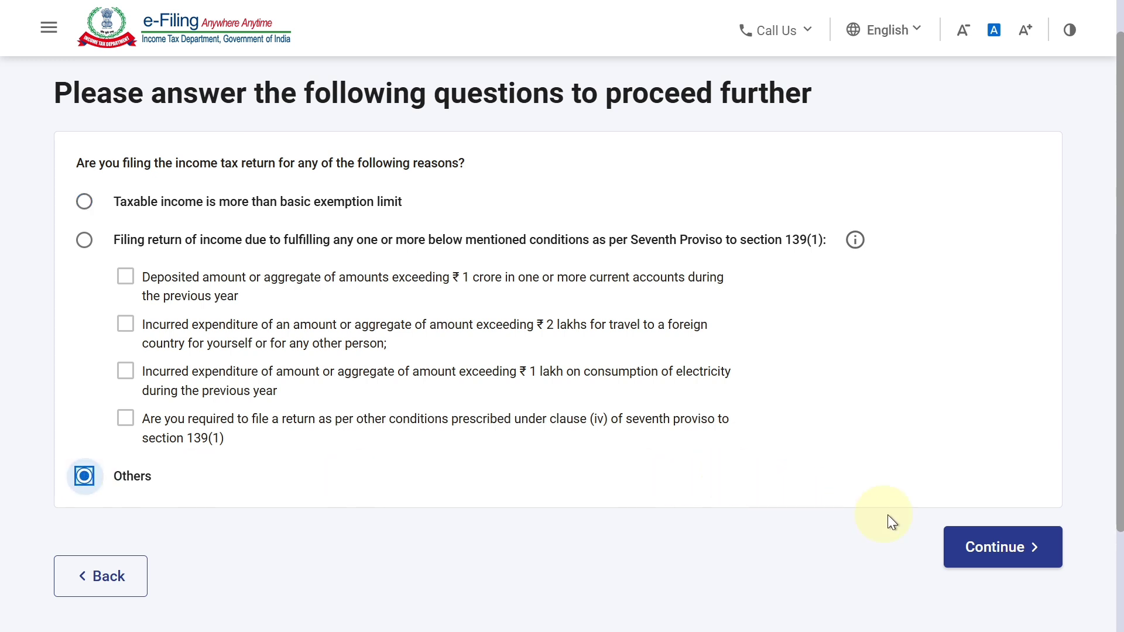
pyautogui.click(996, 548)
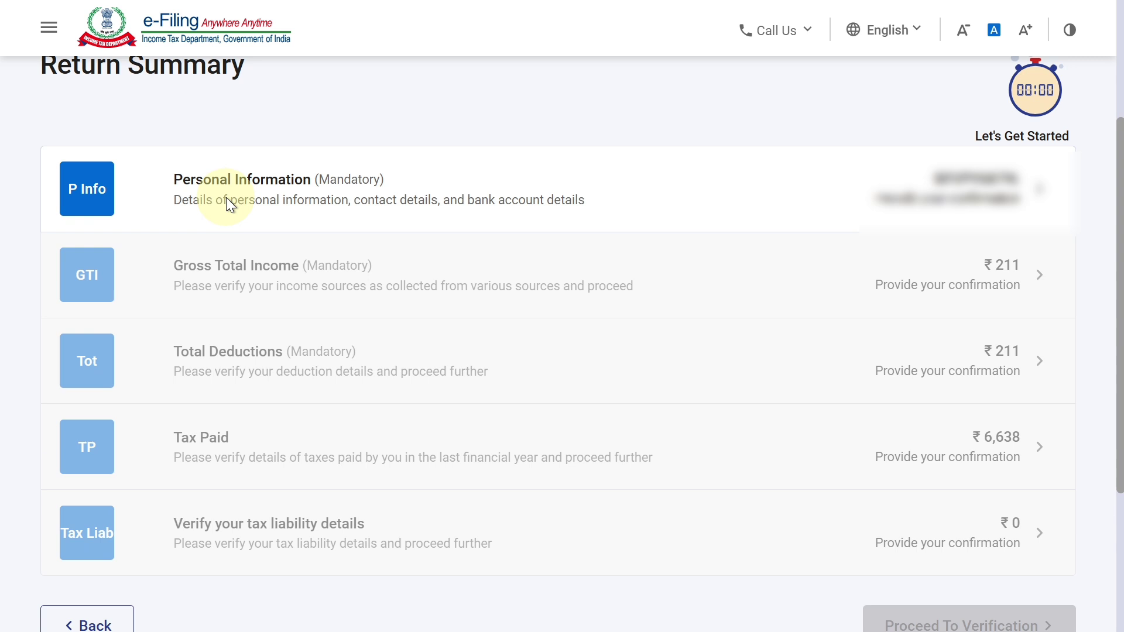
# Open the Personal Information section and choose Others as the nature of employment.
pyautogui.click(247, 197)
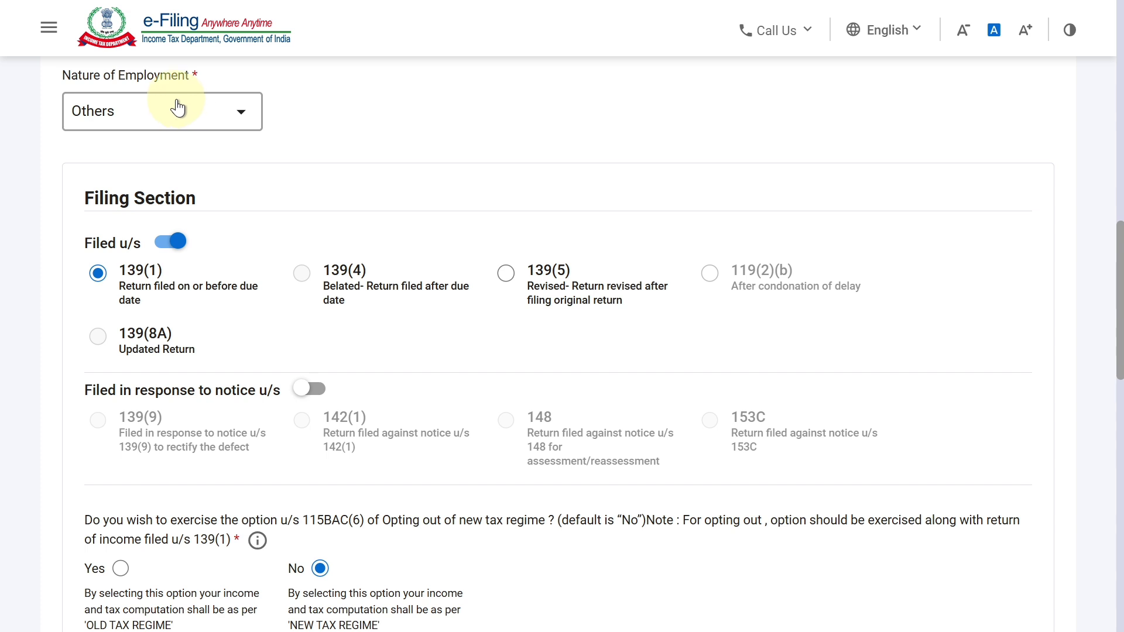
pyautogui.click(172, 116)
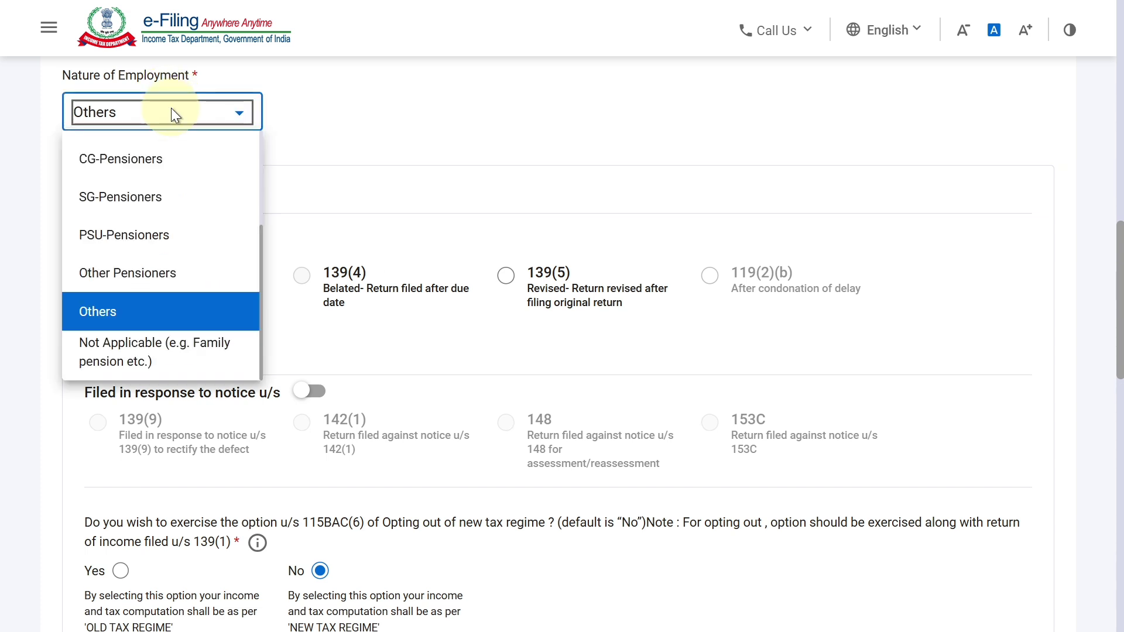
pyautogui.click(168, 323)
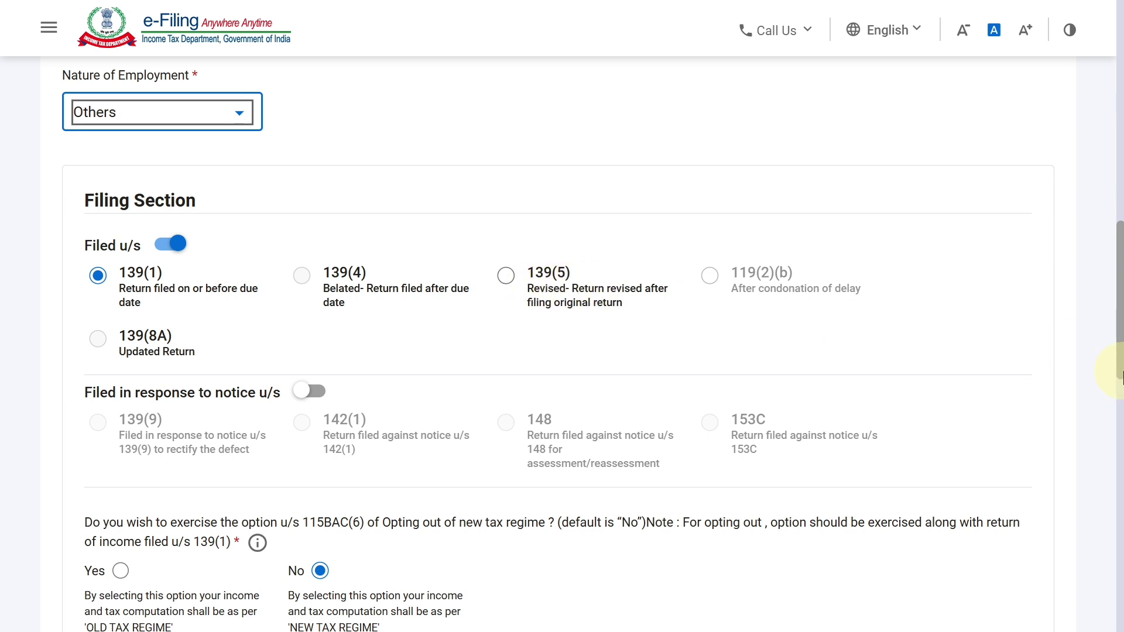
# Review the Filing Section and Bank Details with the new tax regime kept, and confirm the Personal Information section.
pyautogui.moveTo(1120, 375); pyautogui.dragTo(1104, 445)
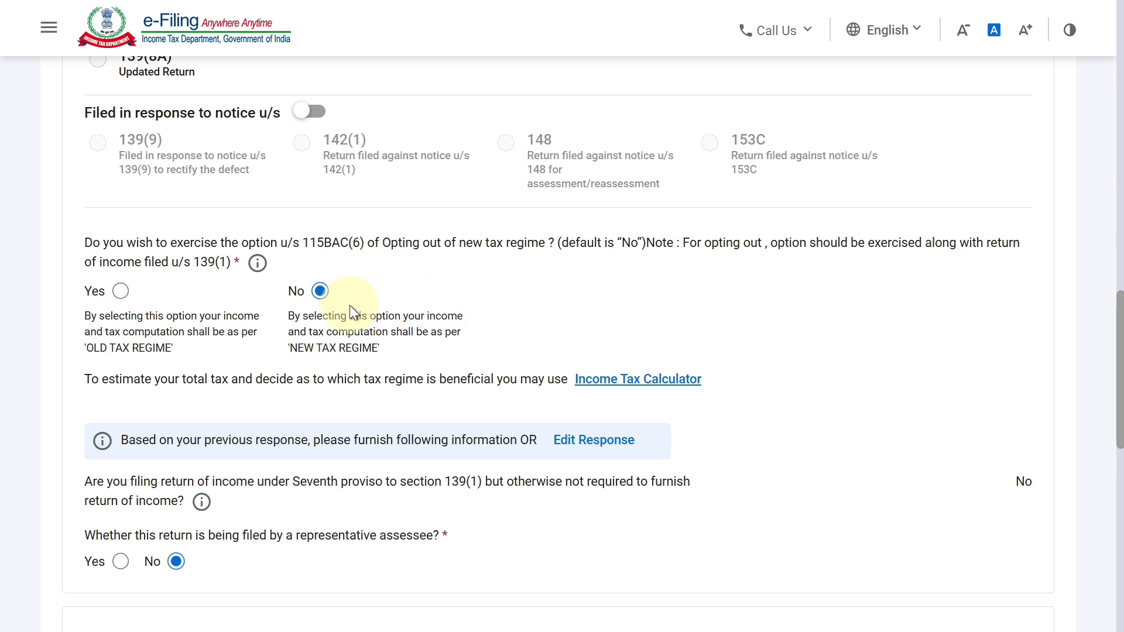
pyautogui.moveTo(1116, 359); pyautogui.dragTo(1103, 413)
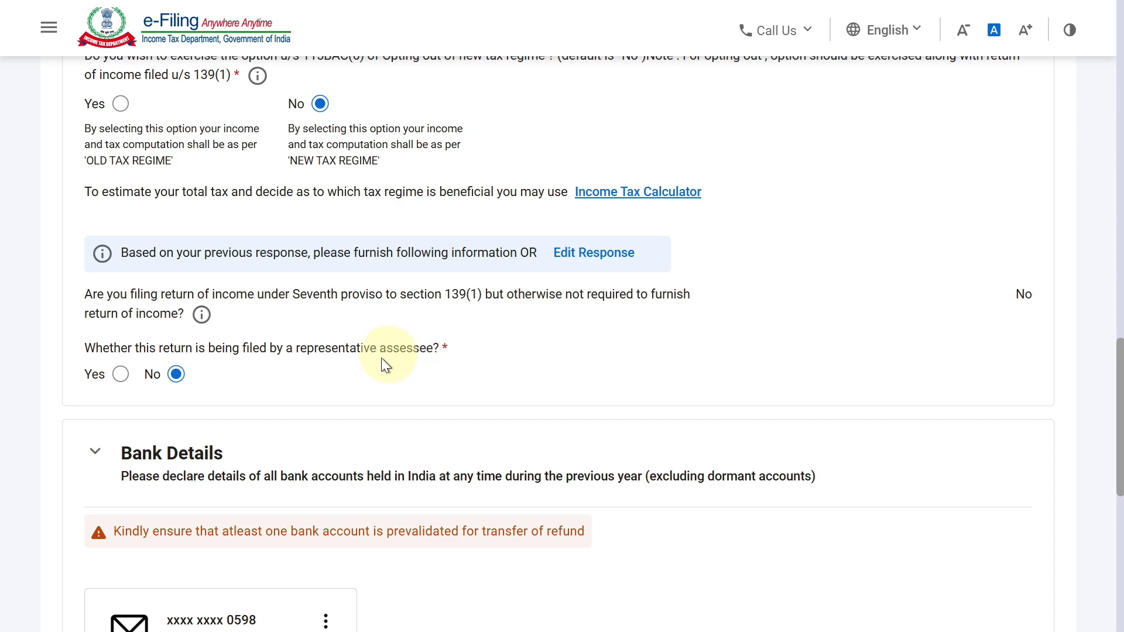
pyautogui.scroll(-5, 1119, 482)
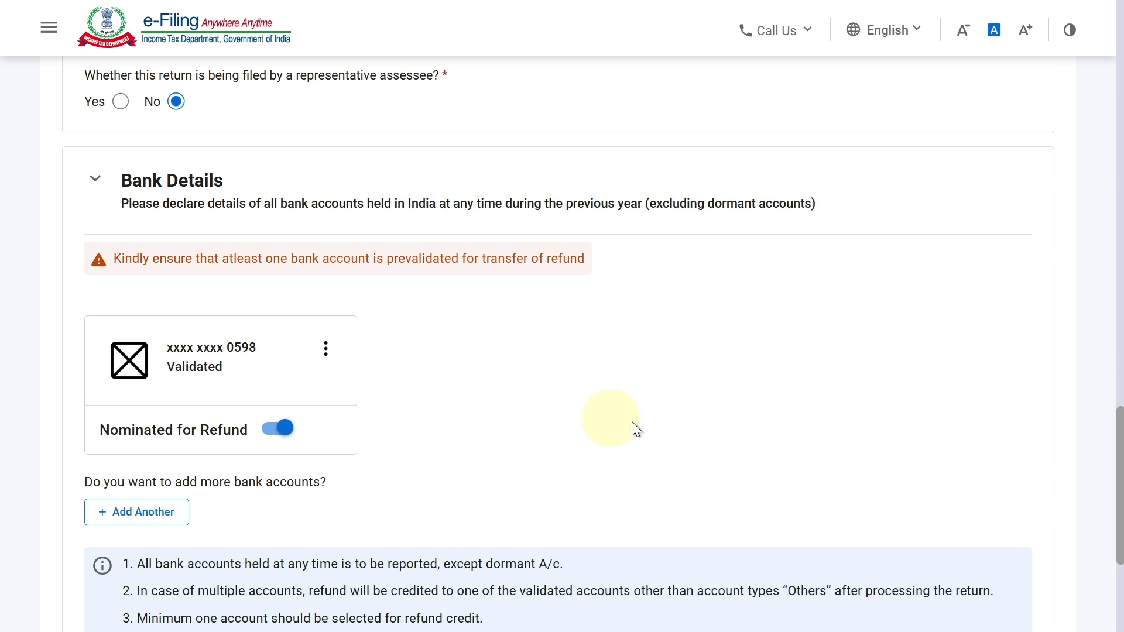
pyautogui.moveTo(1120, 460); pyautogui.dragTo(1113, 510)
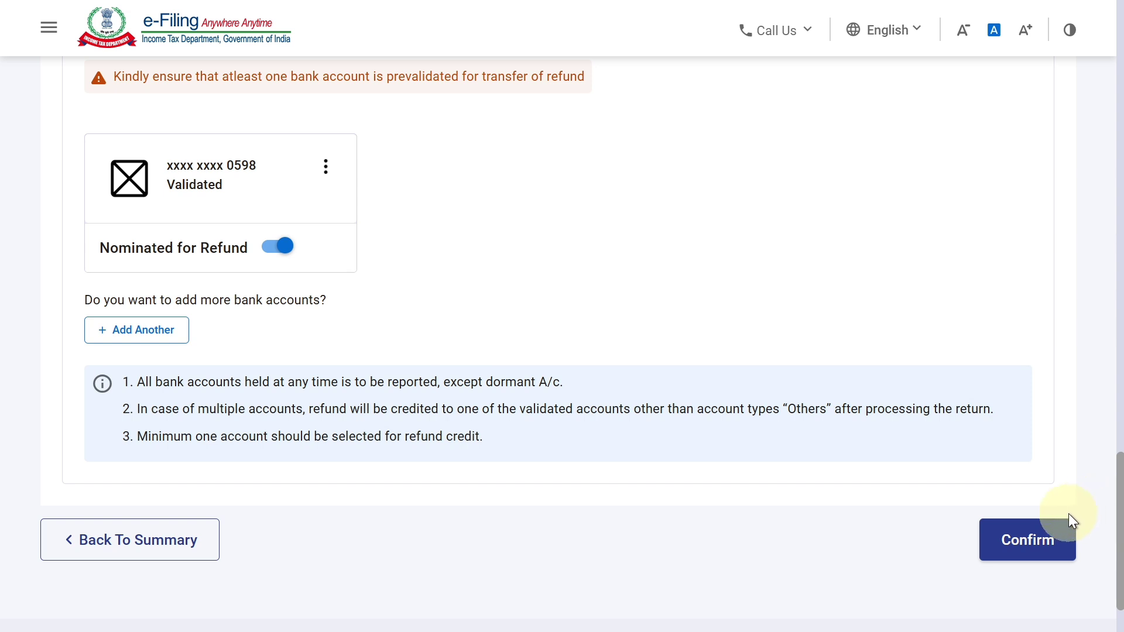
pyautogui.click(1028, 539)
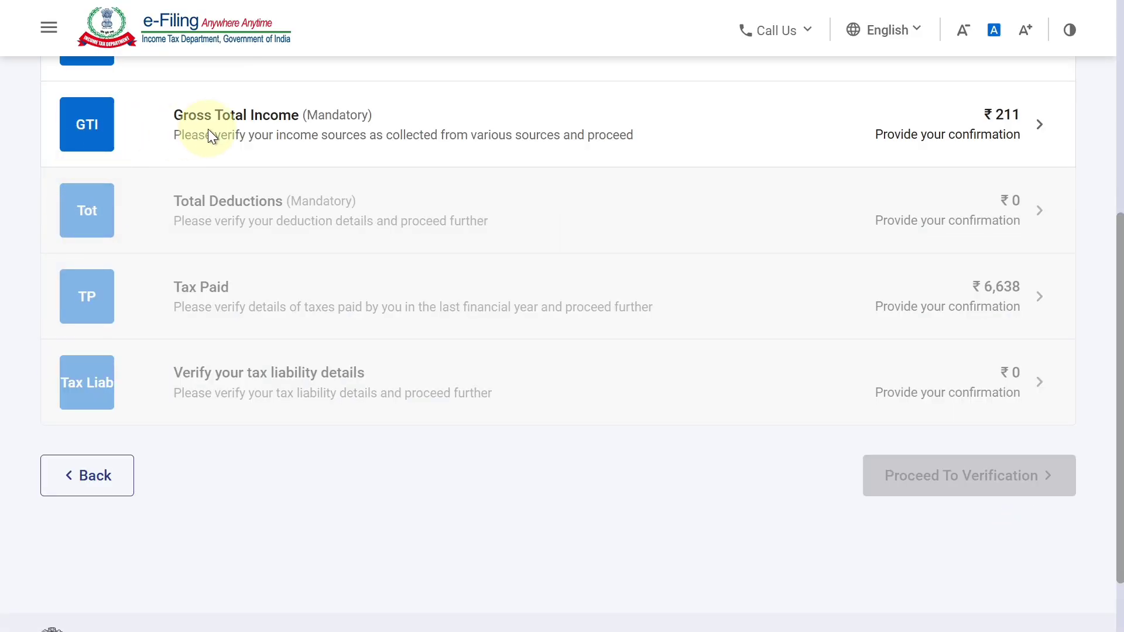
# Open the Gross Total Income section, expand B3 Income from Other Sources, and start adding another income entry.
pyautogui.click(208, 130)
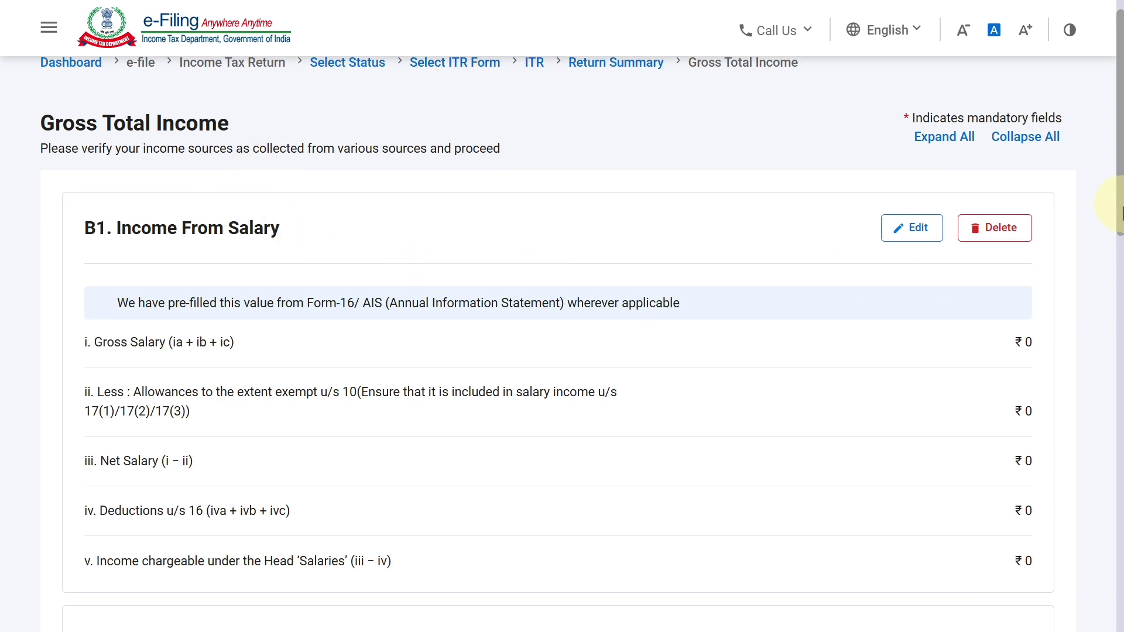
pyautogui.scroll(-5, 1114, 258)
pyautogui.scroll(-8, 1094, 330)
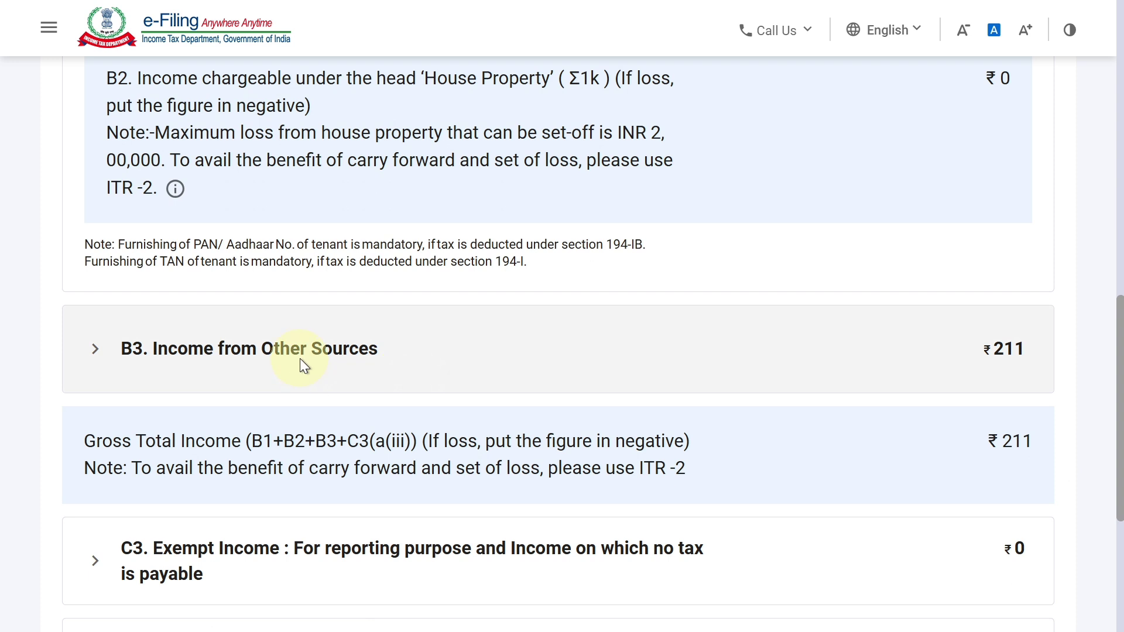
pyautogui.click(302, 361)
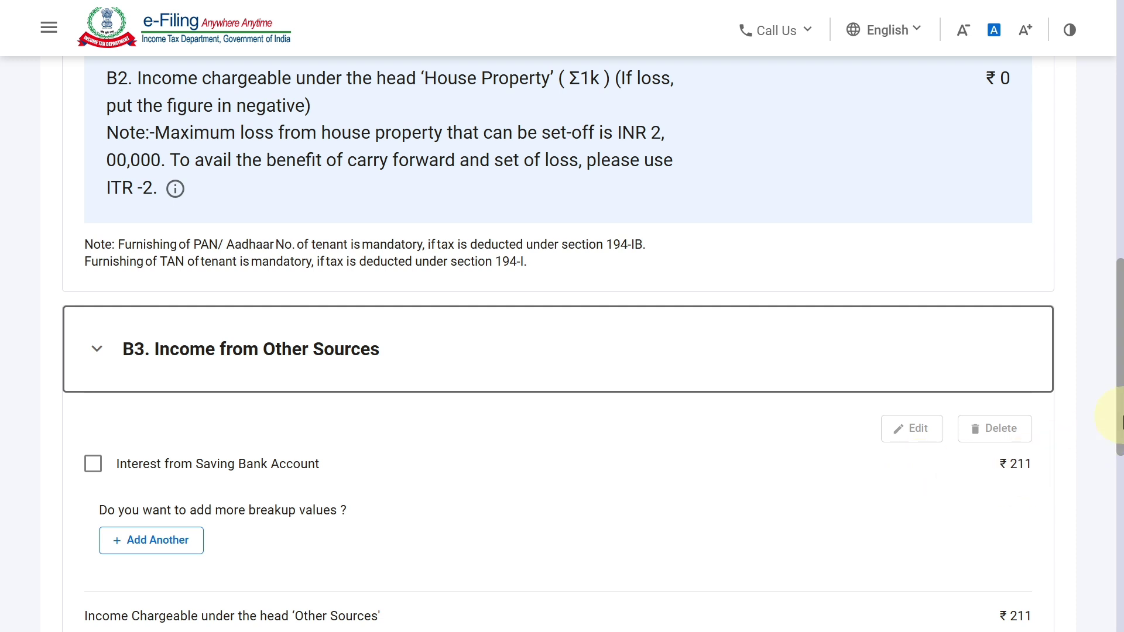
pyautogui.scroll(-2, 1109, 433)
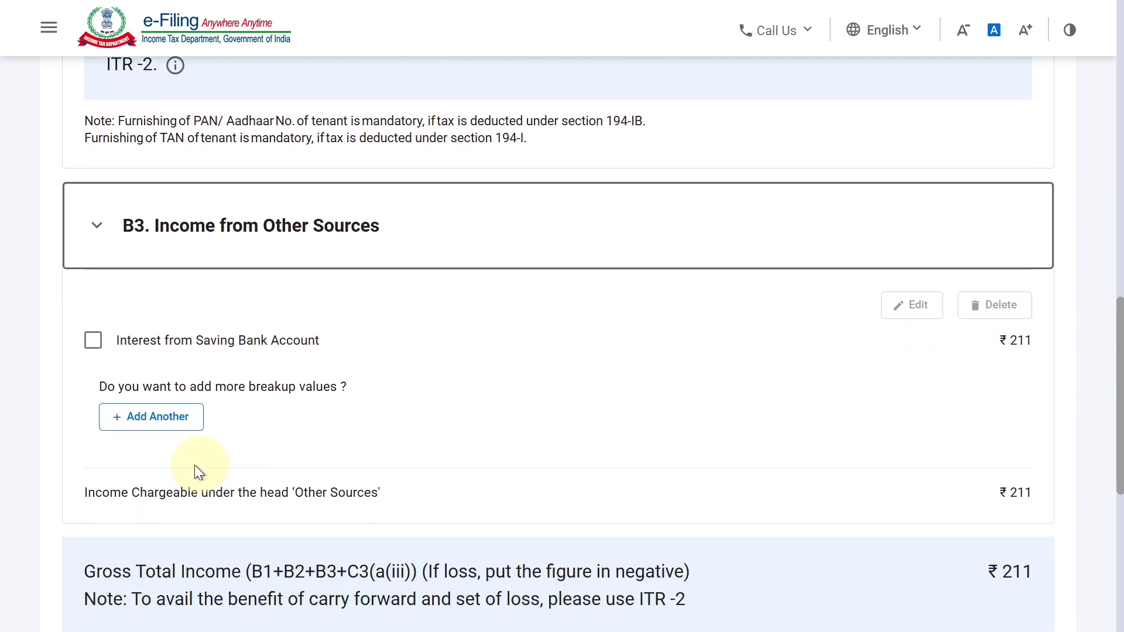
pyautogui.click(155, 416)
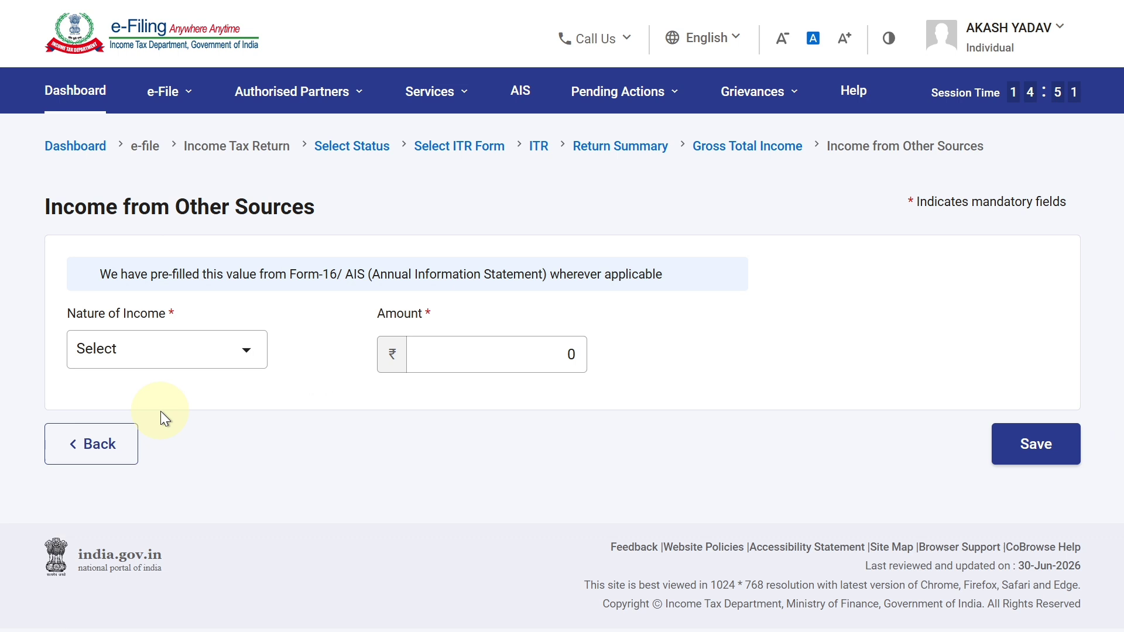
# Set the nature of income to Any Other and enter EPF WITHDRAWAL as its description.
pyautogui.click(164, 351)
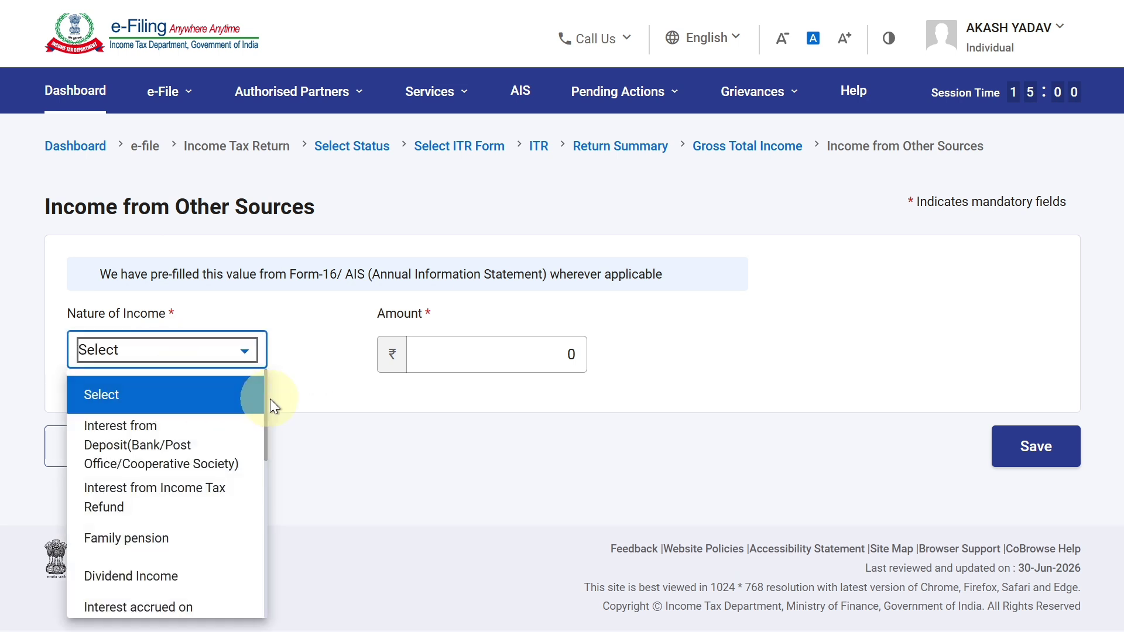
pyautogui.moveTo(266, 398); pyautogui.dragTo(250, 588)
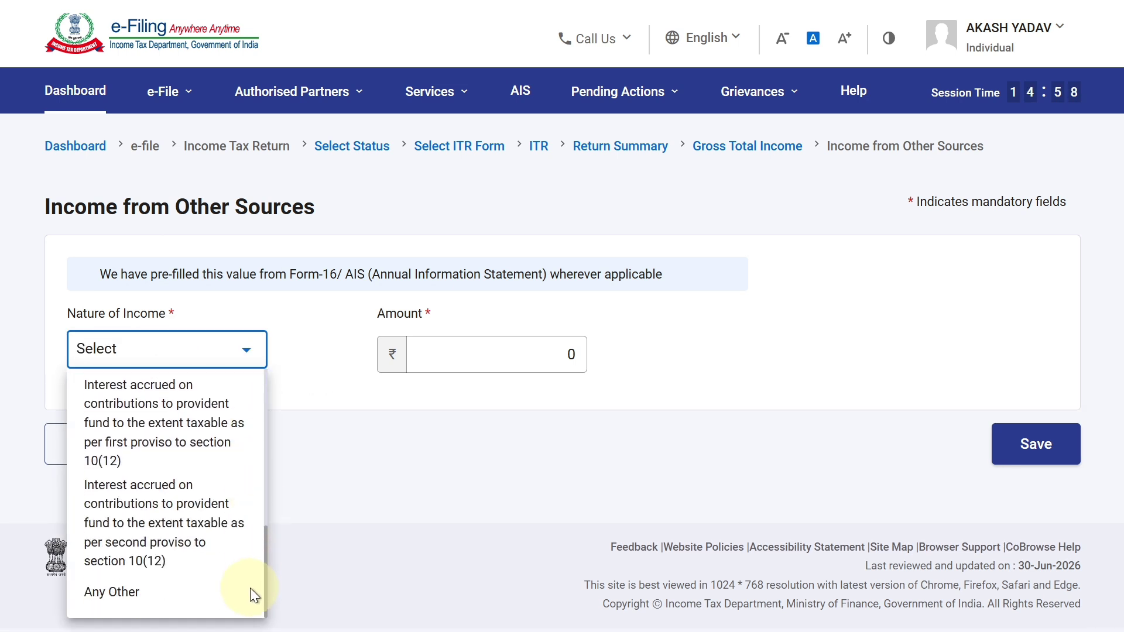
pyautogui.click(178, 596)
pyautogui.click(512, 374)
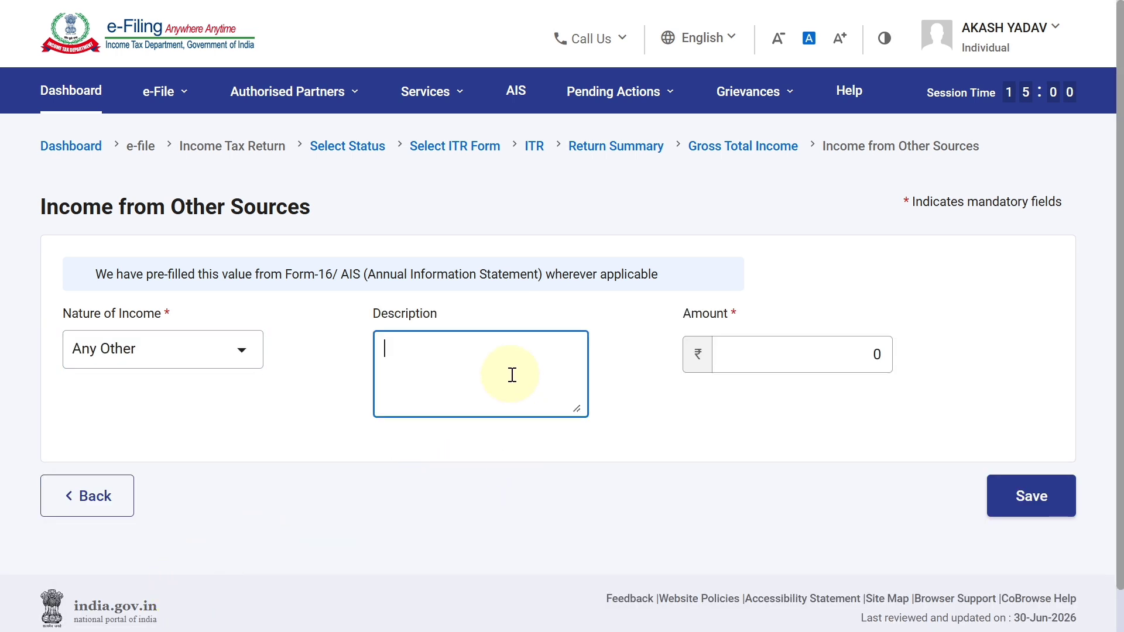
pyautogui.write('EPF WITHDR')
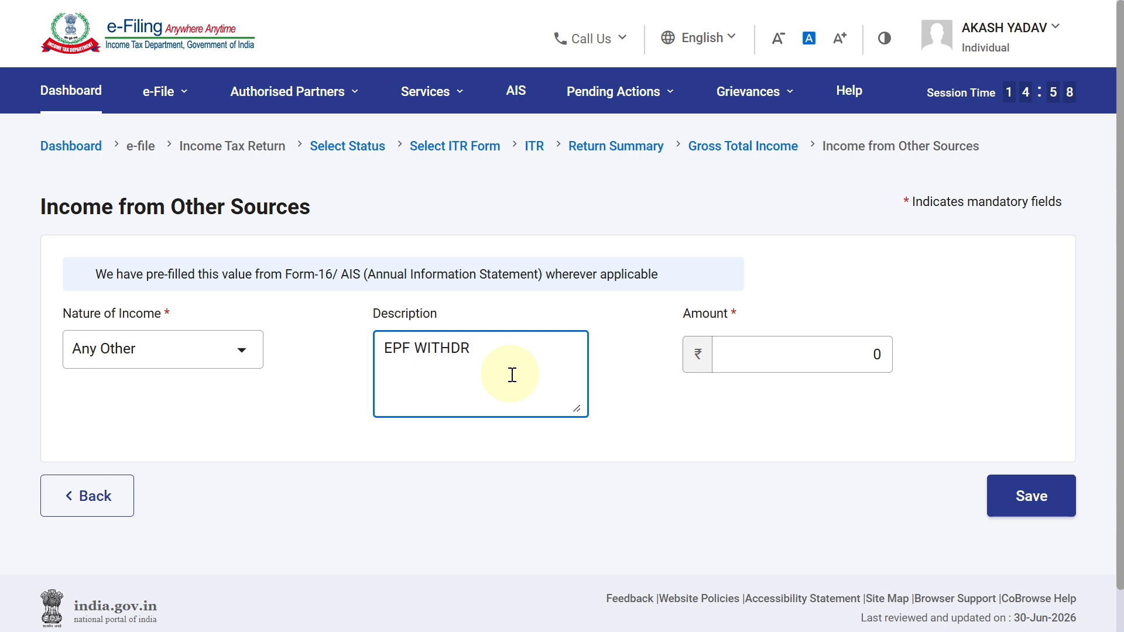
pyautogui.write('AWAL')
pyautogui.press('Tab')
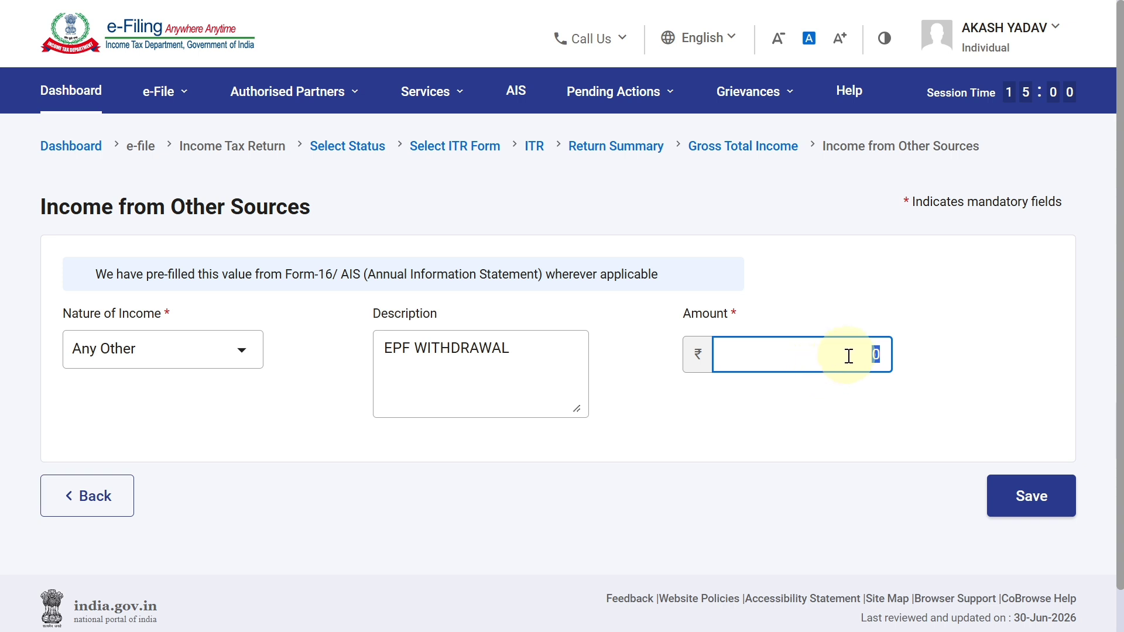
# Check the amount paid in the Form 26AS PDF, enter 66379 as the income amount, and save the entry.
pyautogui.press('BackSpace')
pyautogui.hotkey('alt', 'Tab')
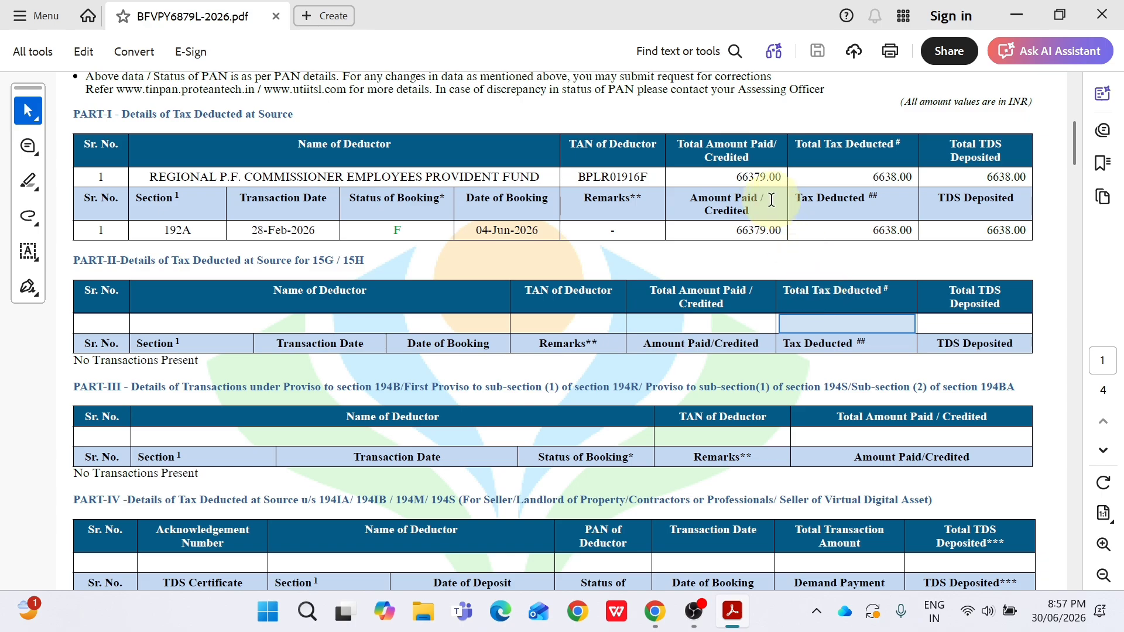
pyautogui.hotkey('alt', 'Tab')
pyautogui.write('6')
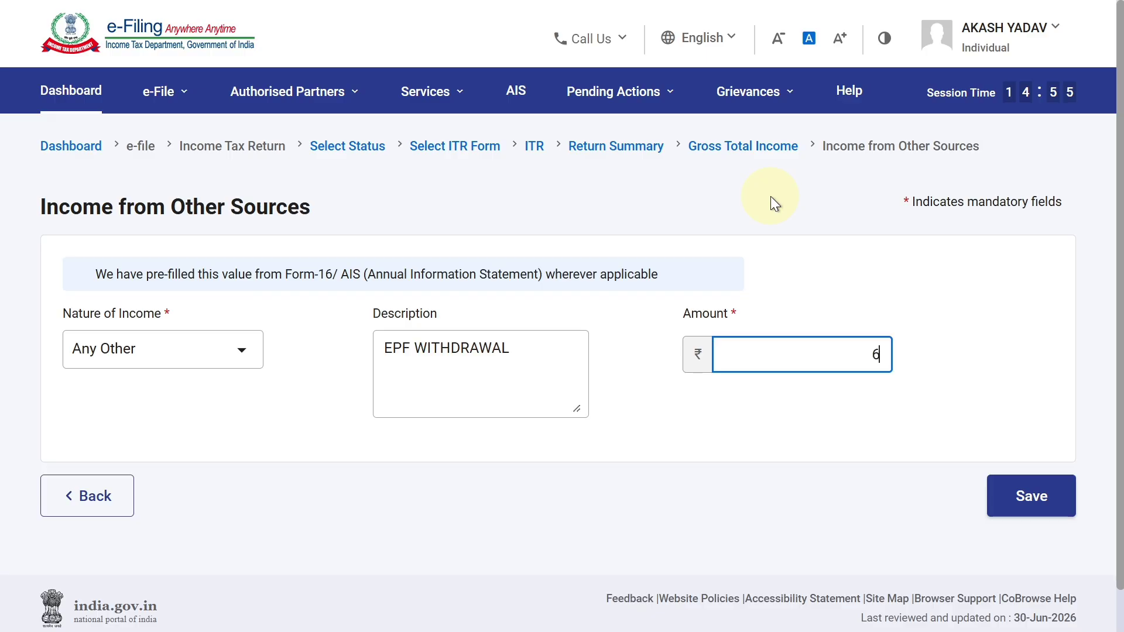
pyautogui.write('6379')
pyautogui.click(1084, 325)
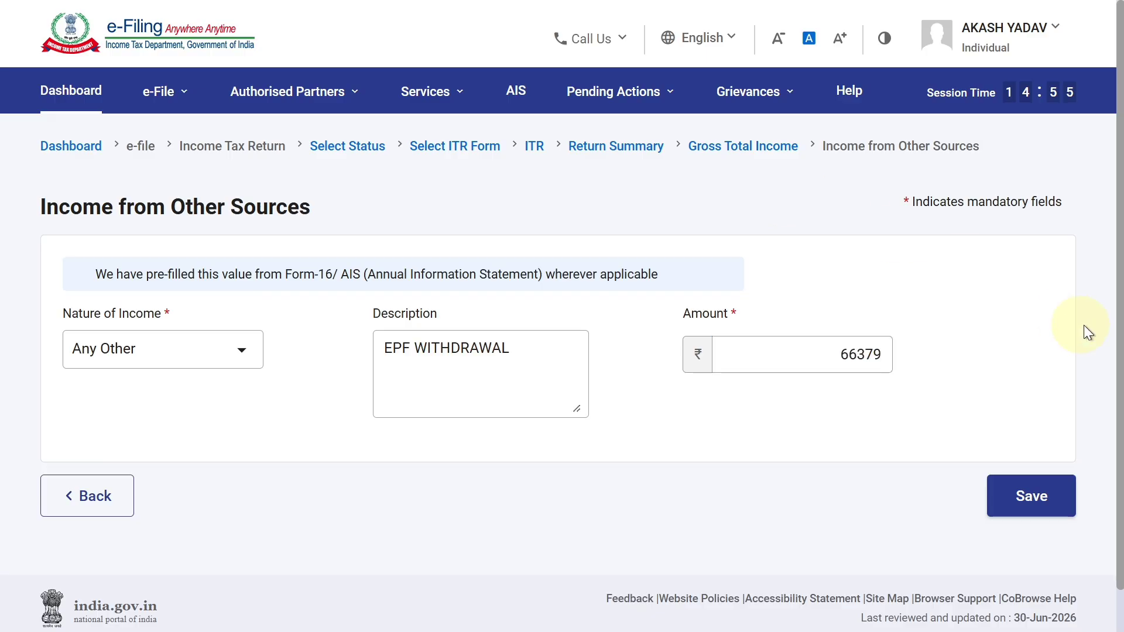
pyautogui.scroll(-2, 1121, 305)
pyautogui.scroll(2, 1121, 305)
pyautogui.click(1032, 498)
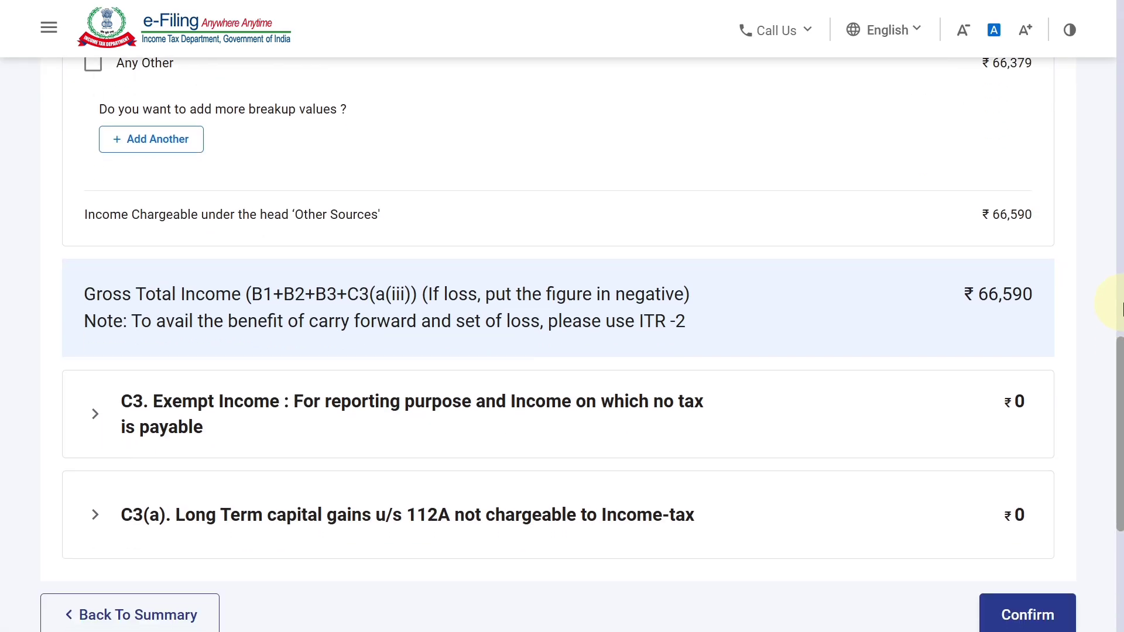
# Review the salary, house property and other income heads, and confirm the Gross Total Income section.
pyautogui.moveTo(1114, 463); pyautogui.dragTo(1112, 113)
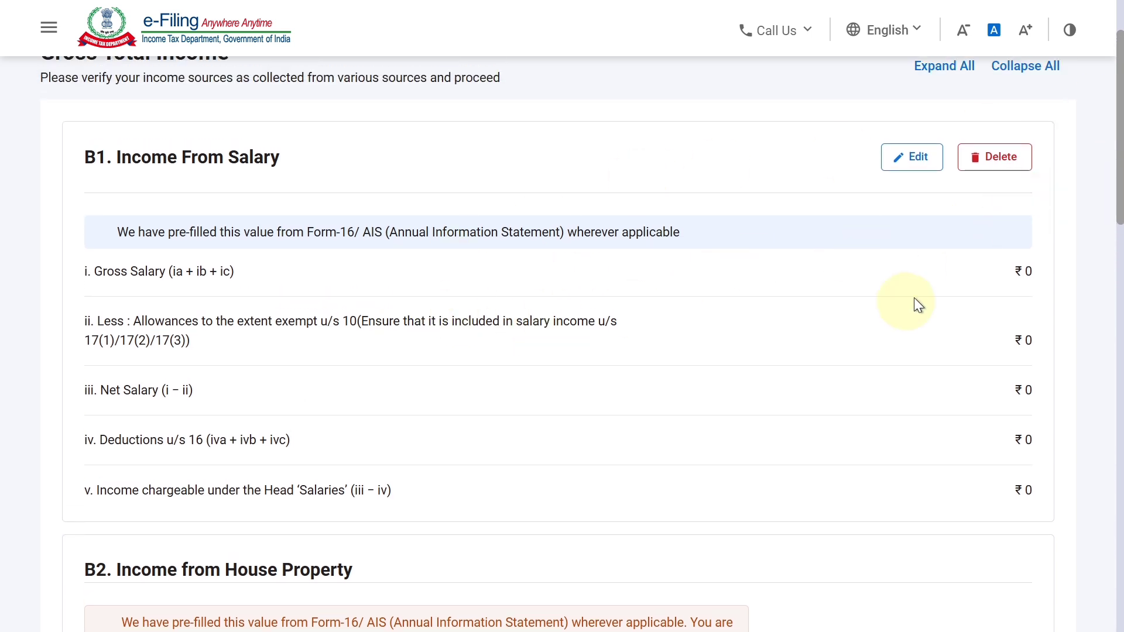
pyautogui.moveTo(1114, 155); pyautogui.dragTo(1112, 244)
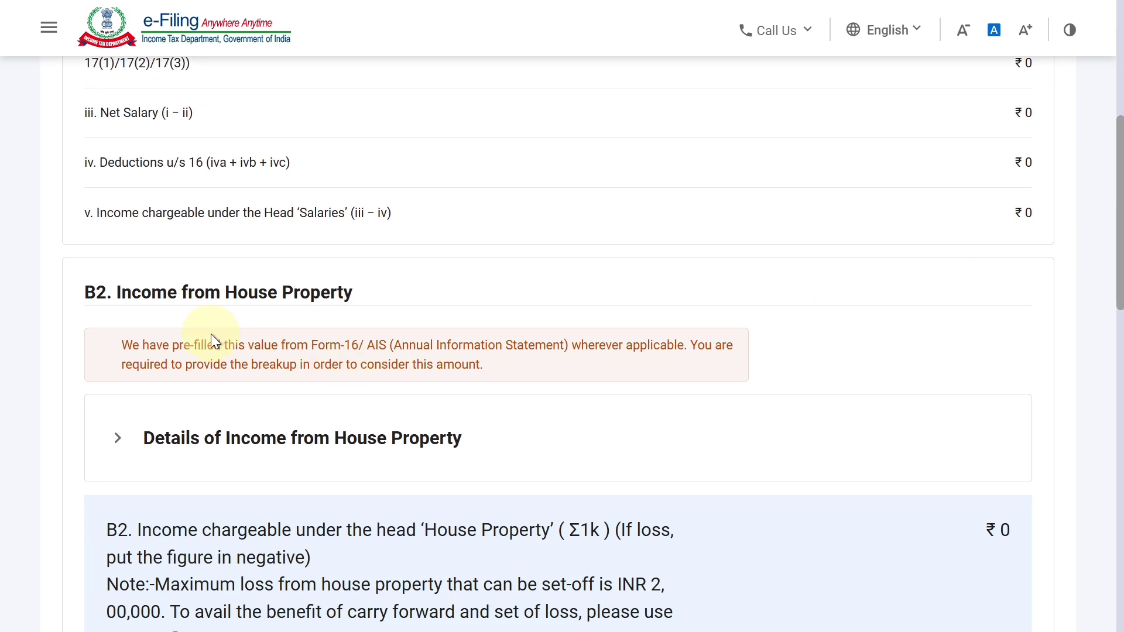
pyautogui.scroll(-15, 1114, 296)
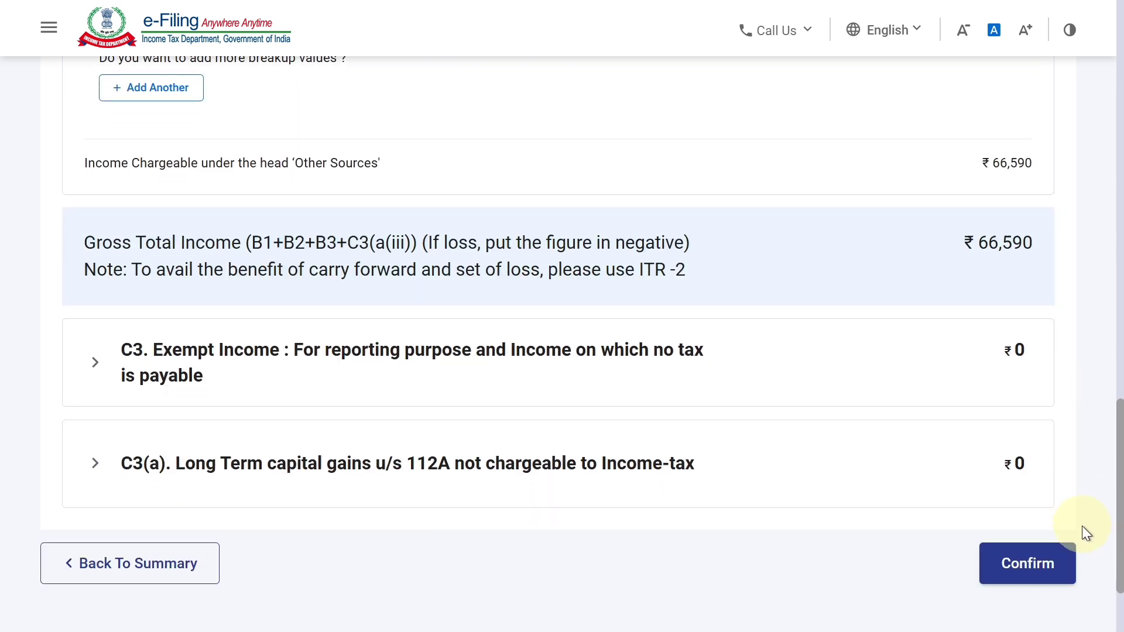
pyautogui.scroll(-1, 1079, 535)
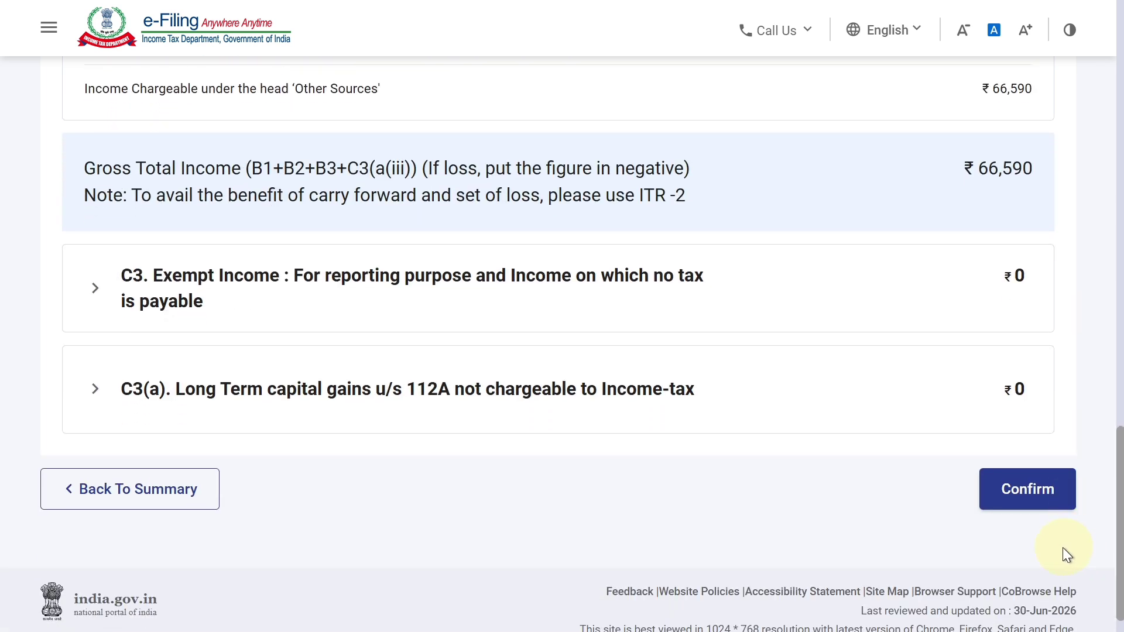
pyautogui.click(1020, 499)
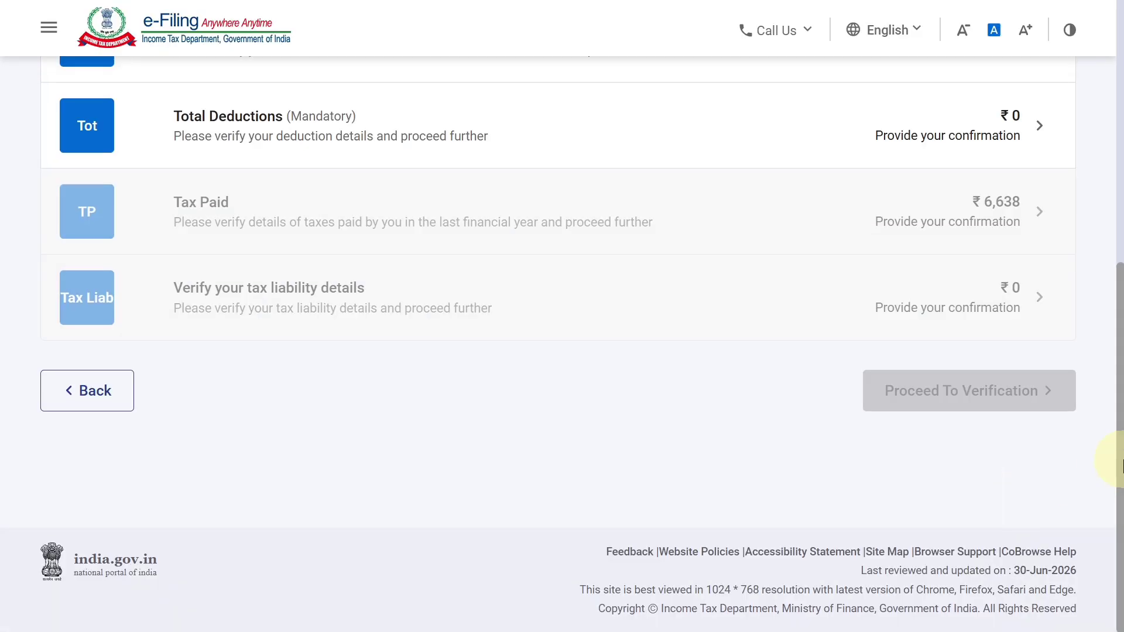
# Open the Total Deductions section and confirm it without adding any deduction.
pyautogui.moveTo(1121, 461); pyautogui.dragTo(1120, 433)
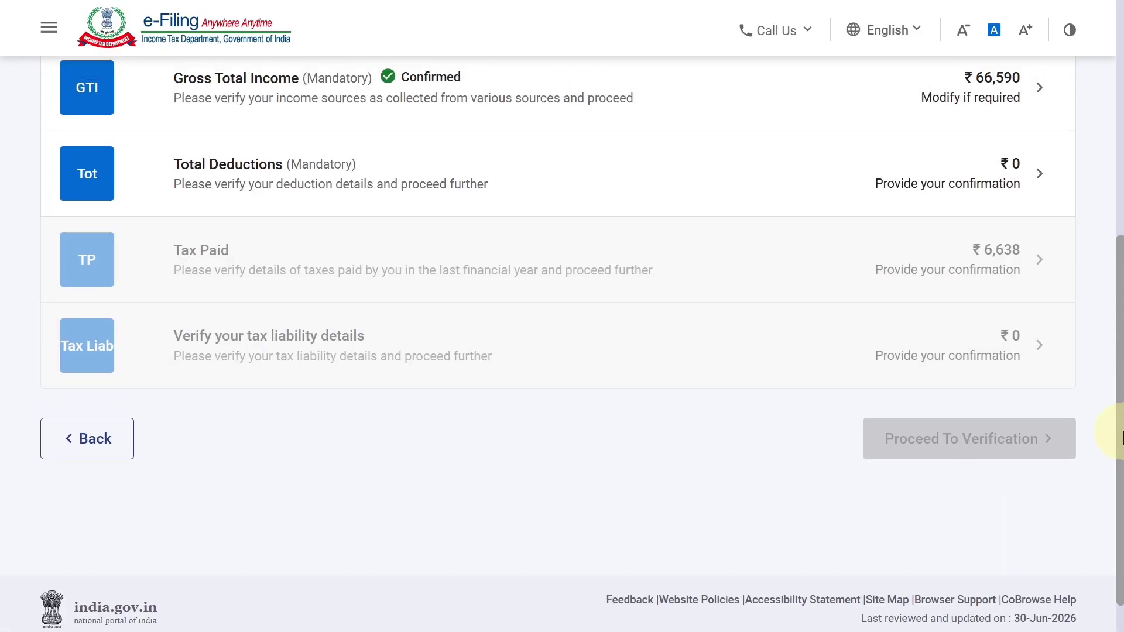
pyautogui.click(223, 183)
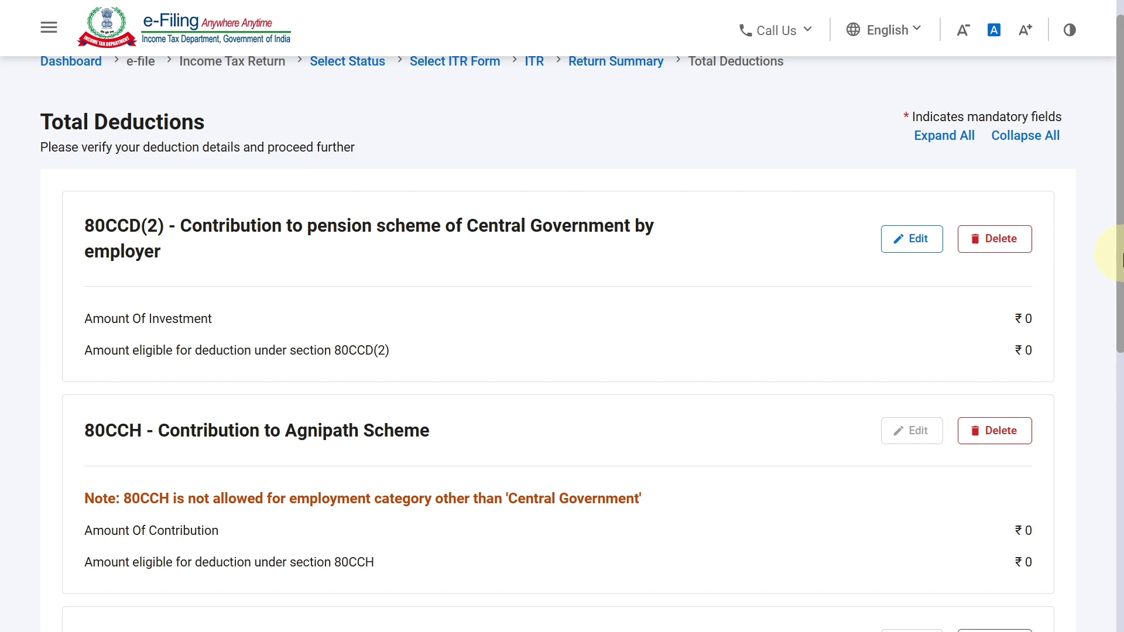
pyautogui.scroll(-9, 1095, 444)
pyautogui.click(1029, 470)
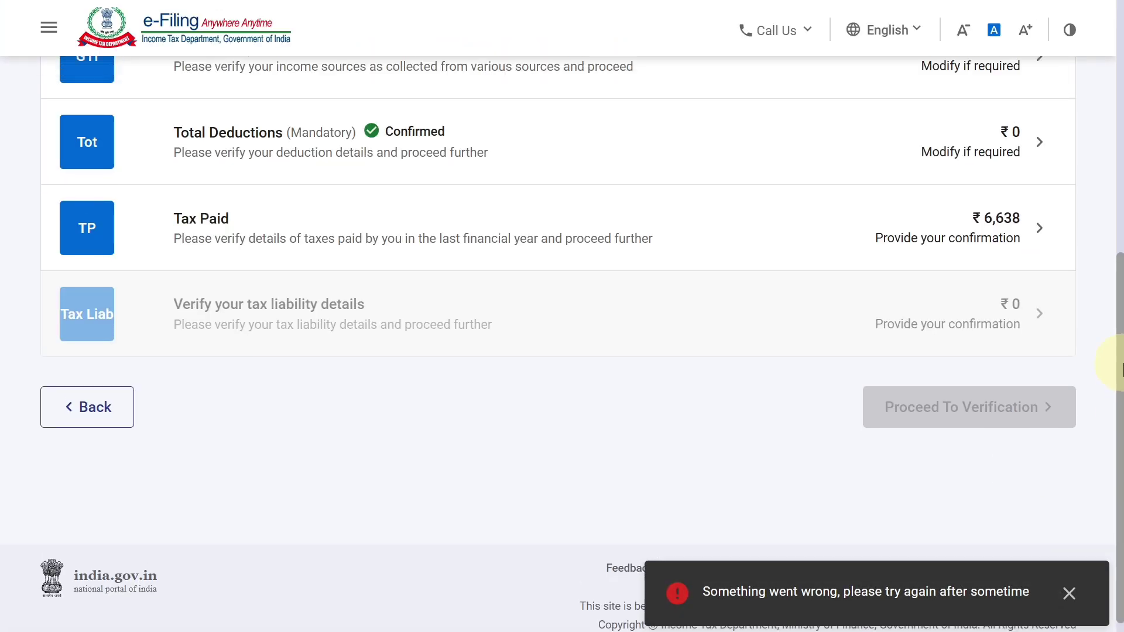
# Open the Tax Paid section and expand Schedule TDS1 and Schedule TDS2.
pyautogui.click(683, 233)
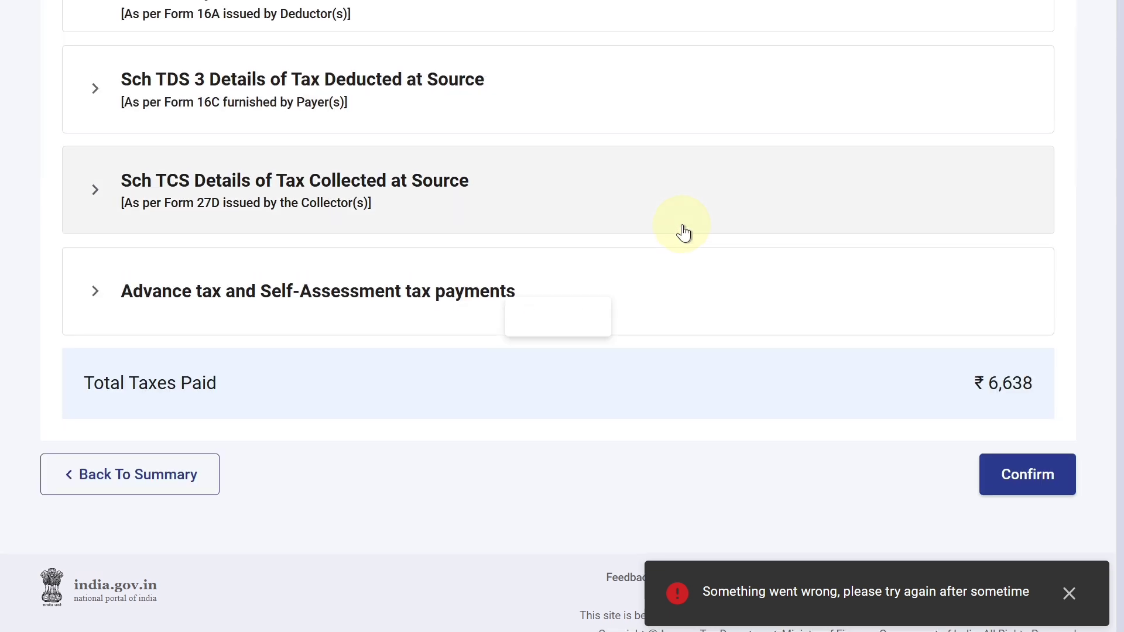
pyautogui.moveTo(1121, 267); pyautogui.dragTo(1121, 294)
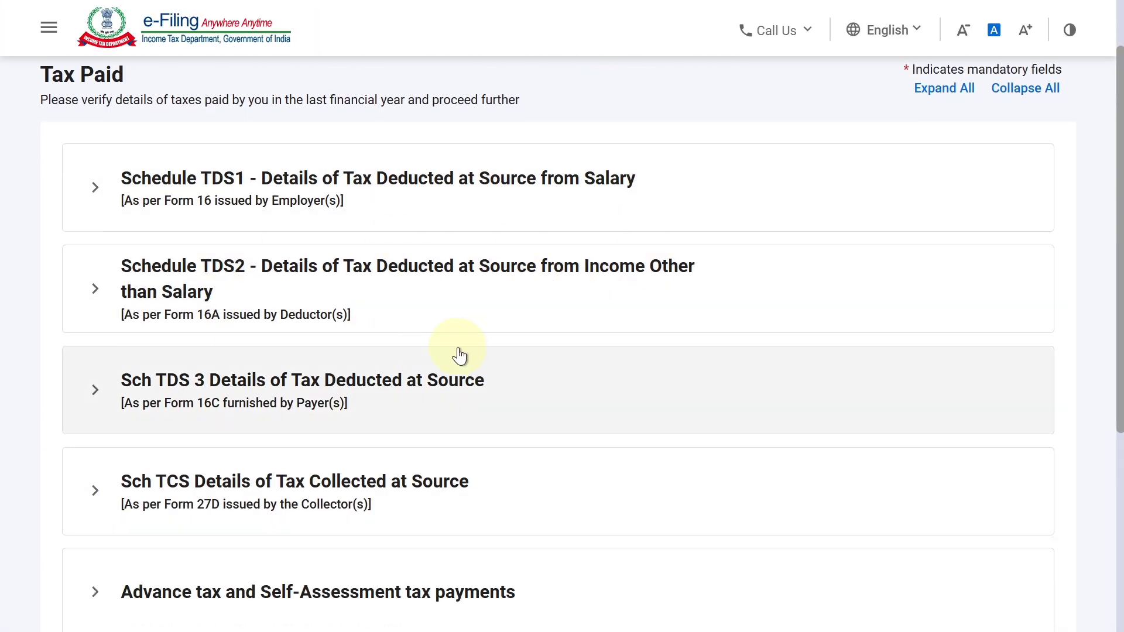
pyautogui.click(497, 188)
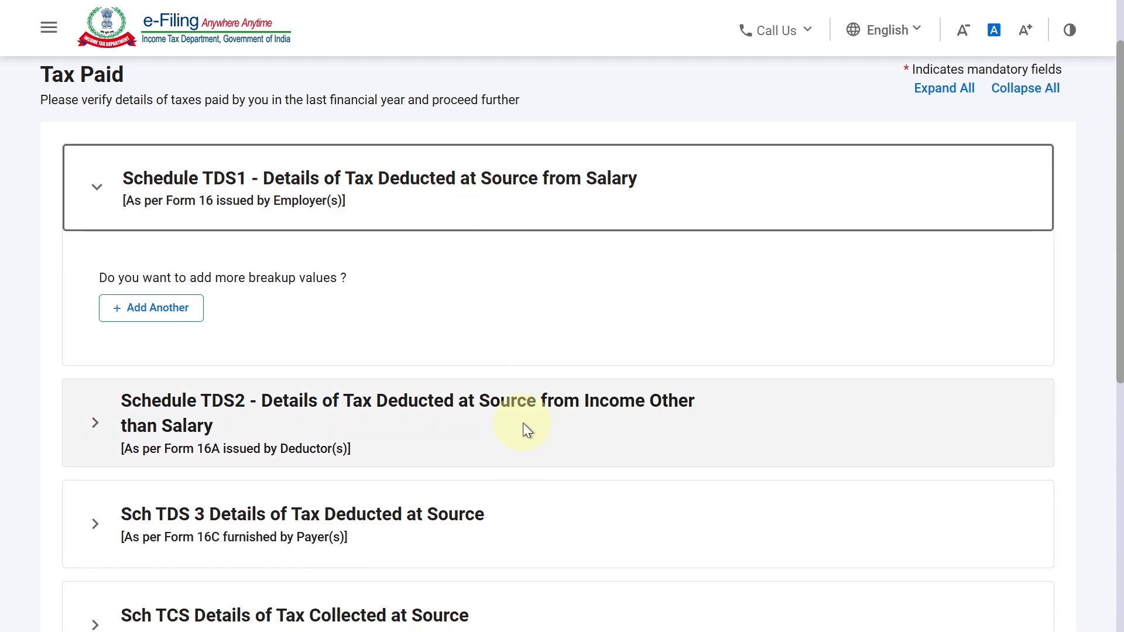
pyautogui.click(522, 423)
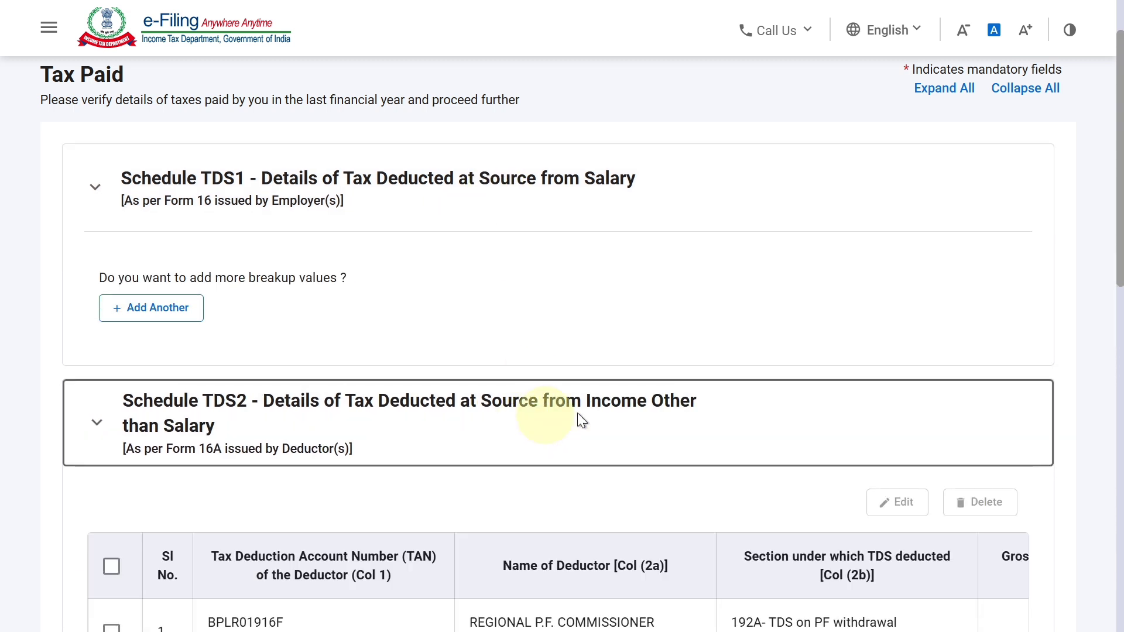
# Edit the 192A PF withdrawal entry in Schedule TDS2, set its year of tax deduction to 2025-26, and save it.
pyautogui.moveTo(1119, 299); pyautogui.dragTo(1114, 371)
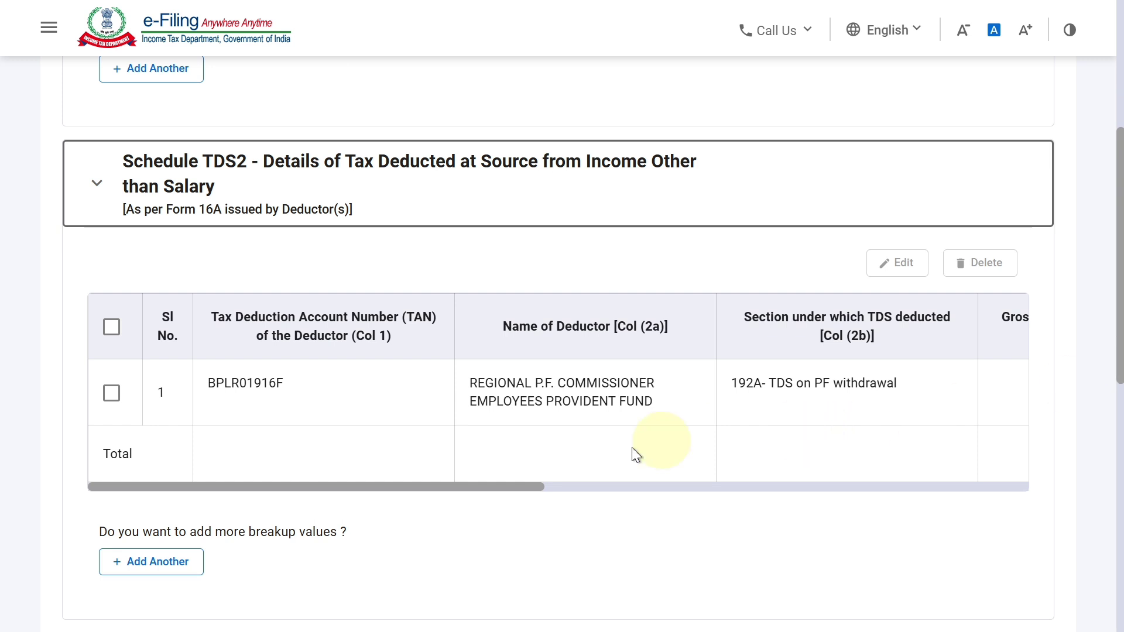
pyautogui.moveTo(385, 491); pyautogui.dragTo(809, 491)
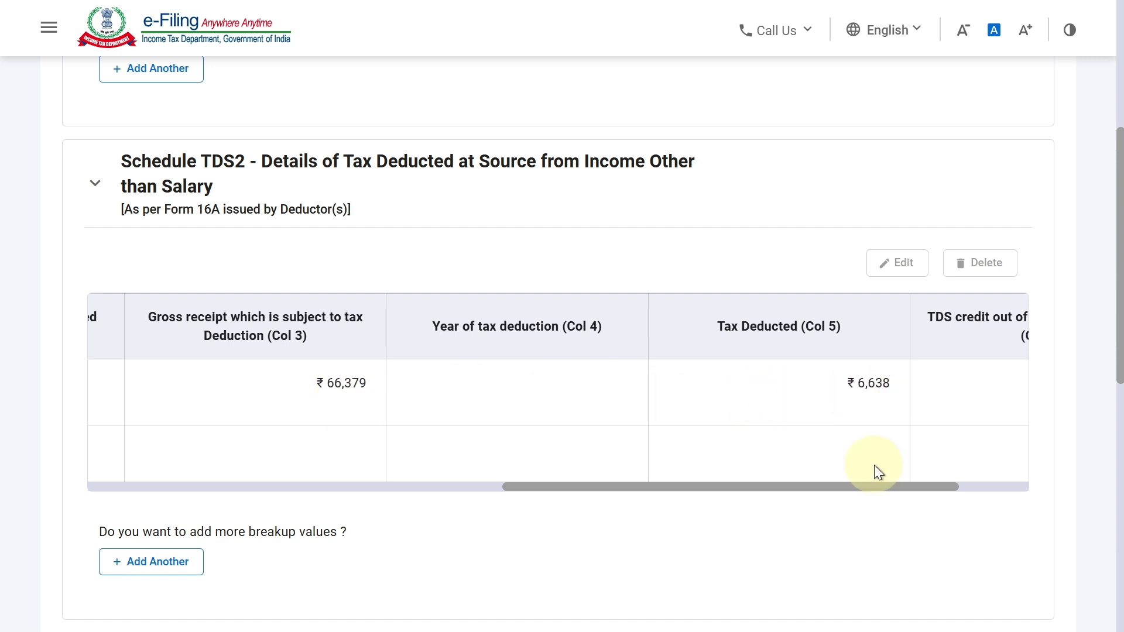
pyautogui.moveTo(877, 488); pyautogui.dragTo(440, 491)
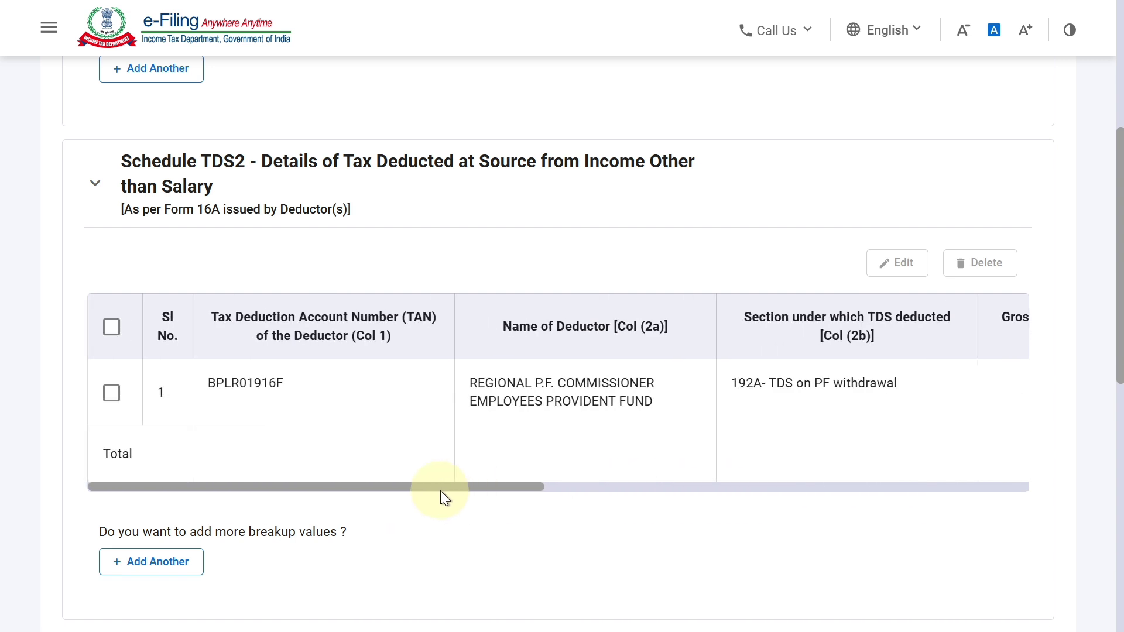
pyautogui.click(111, 393)
pyautogui.click(905, 264)
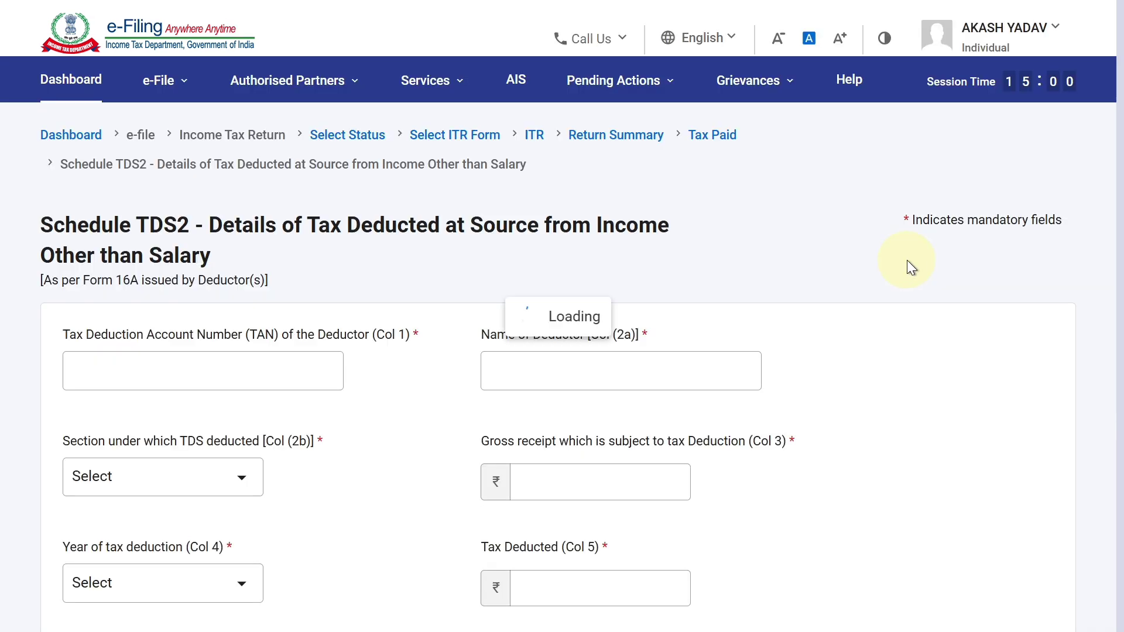
pyautogui.scroll(-3, 1105, 311)
pyautogui.scroll(-2, 1105, 315)
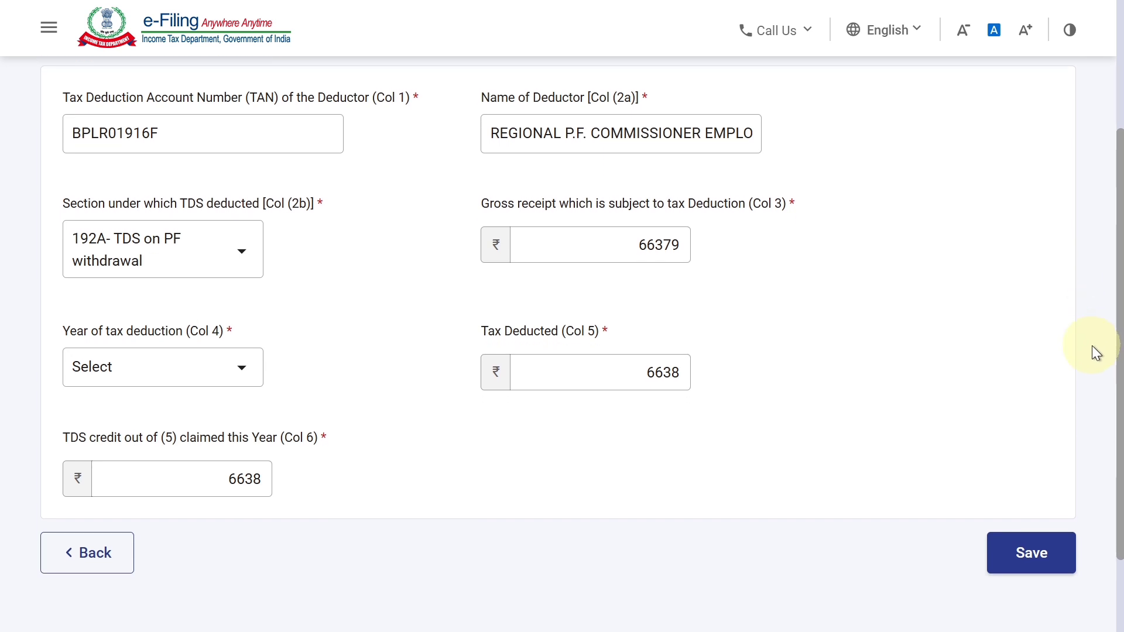
pyautogui.click(166, 358)
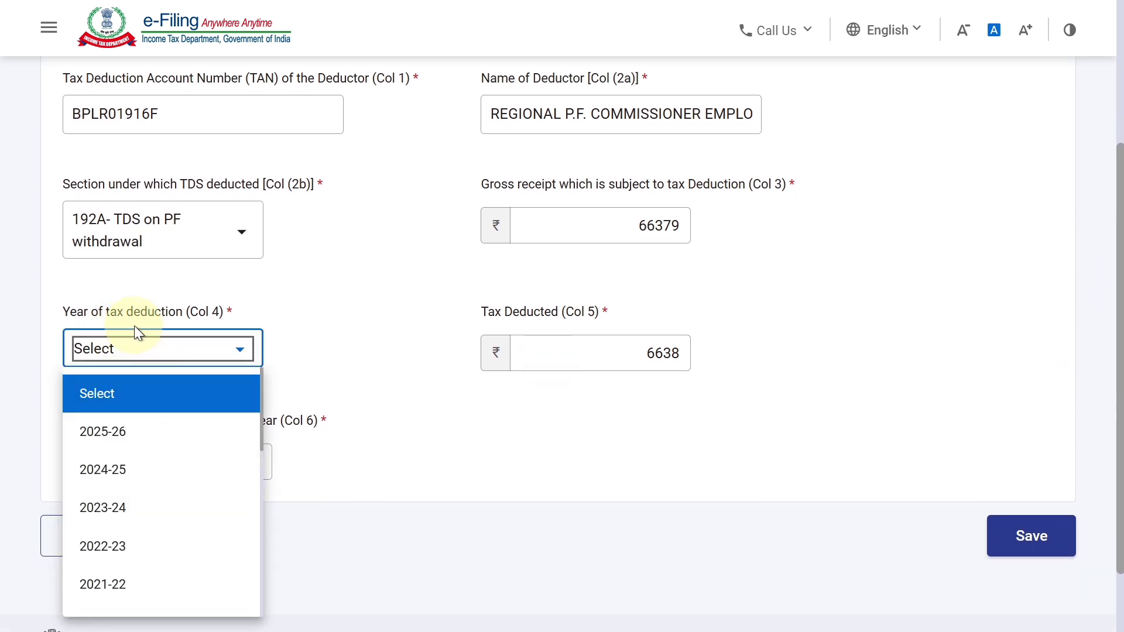
pyautogui.click(158, 436)
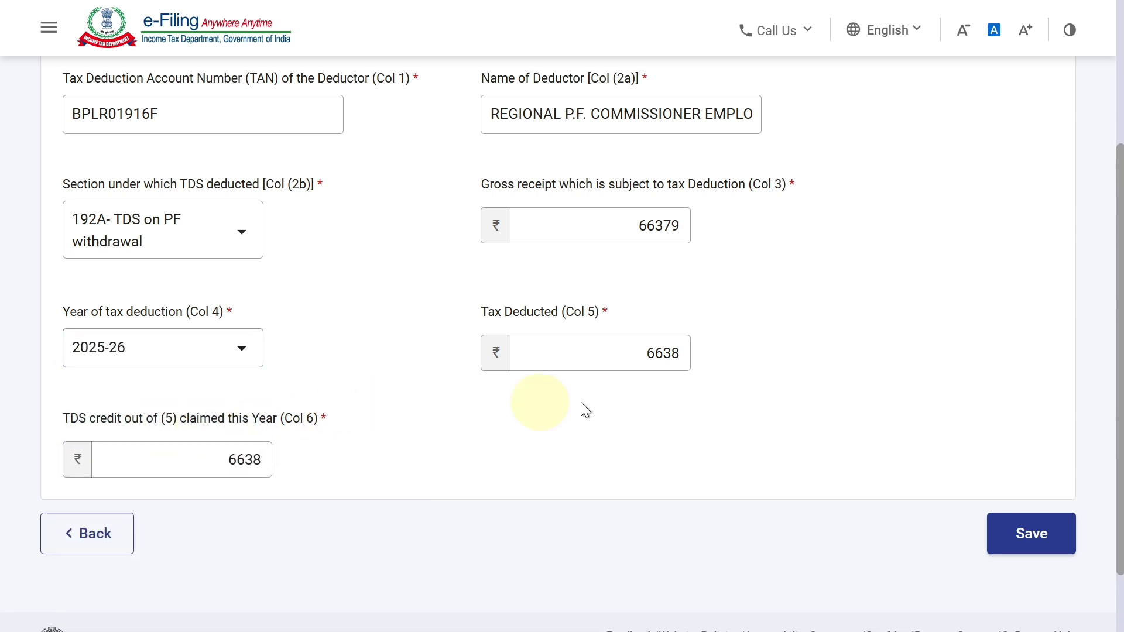
pyautogui.scroll(2, 1109, 377)
pyautogui.scroll(-4, 1095, 422)
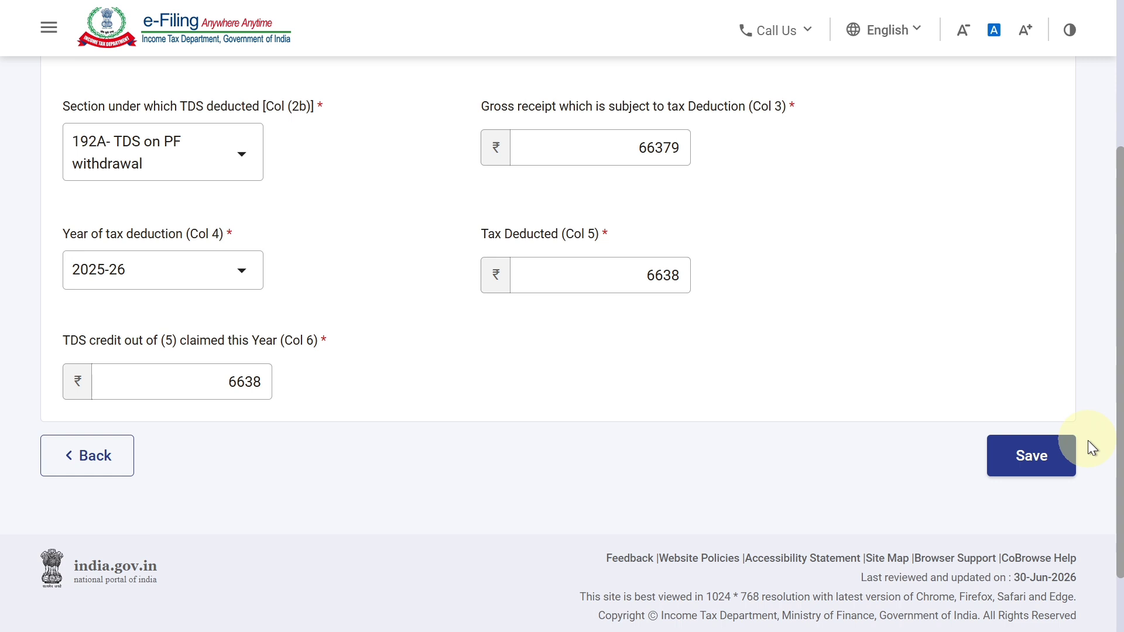
pyautogui.click(1039, 454)
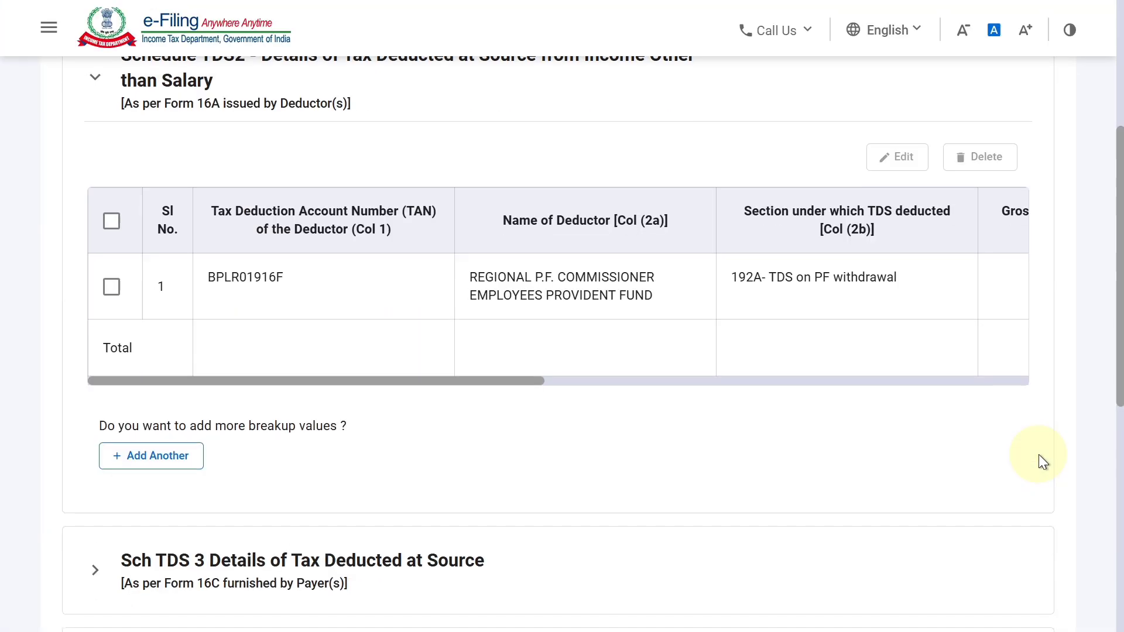
# Confirm the Tax Paid section without adding any TDS 3, TCS or advance tax details.
pyautogui.scroll(-1, 1039, 454)
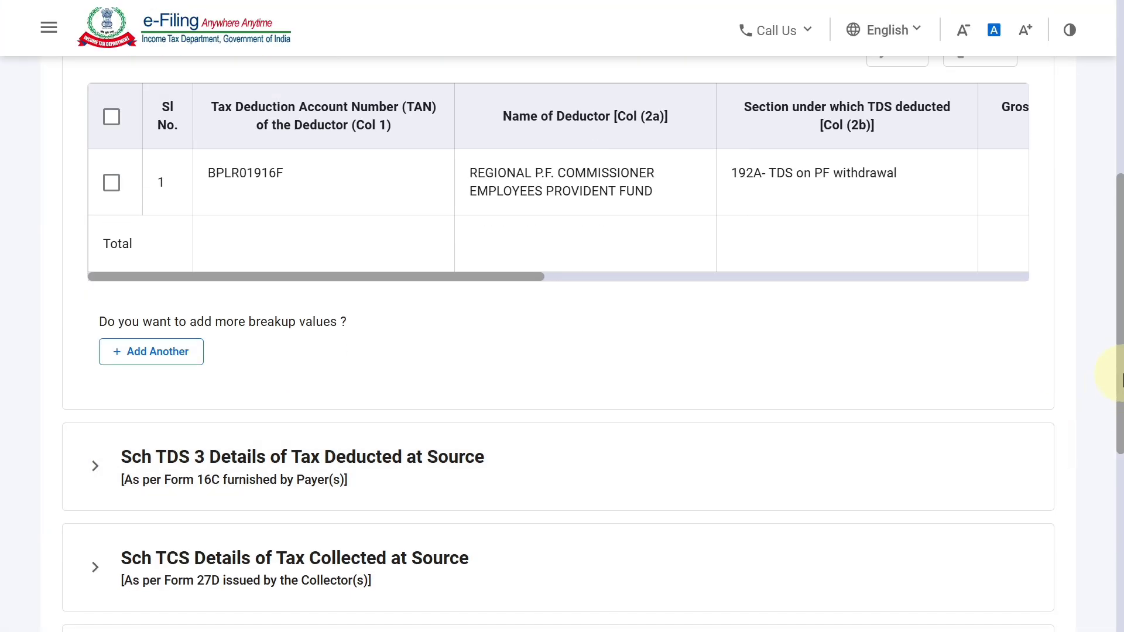
pyautogui.moveTo(1115, 351); pyautogui.dragTo(1084, 483)
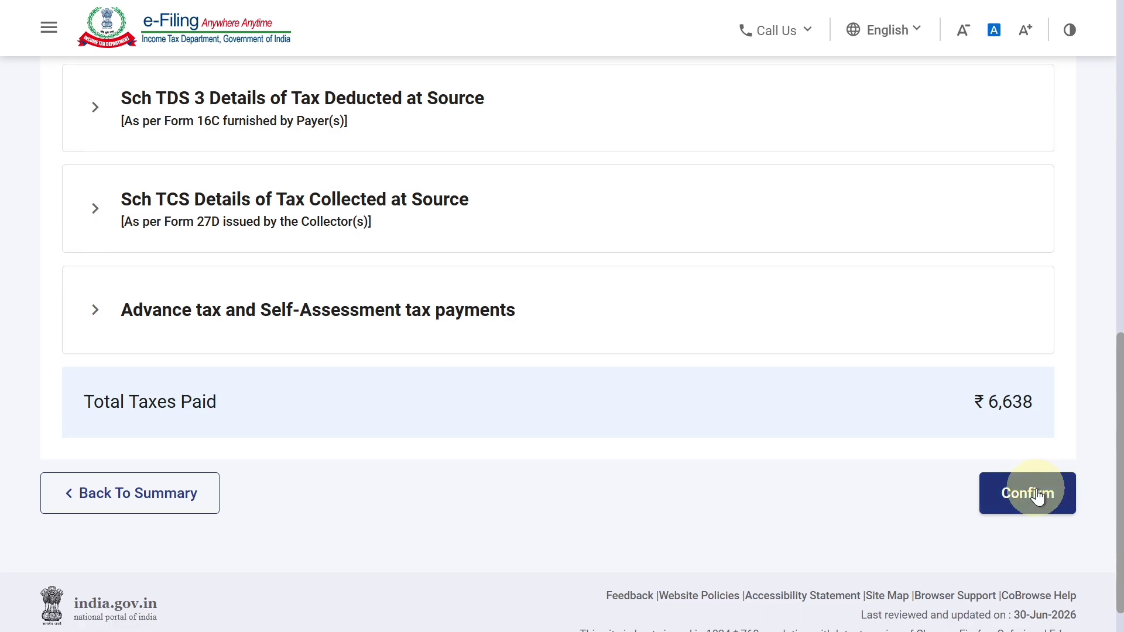
pyautogui.click(1035, 493)
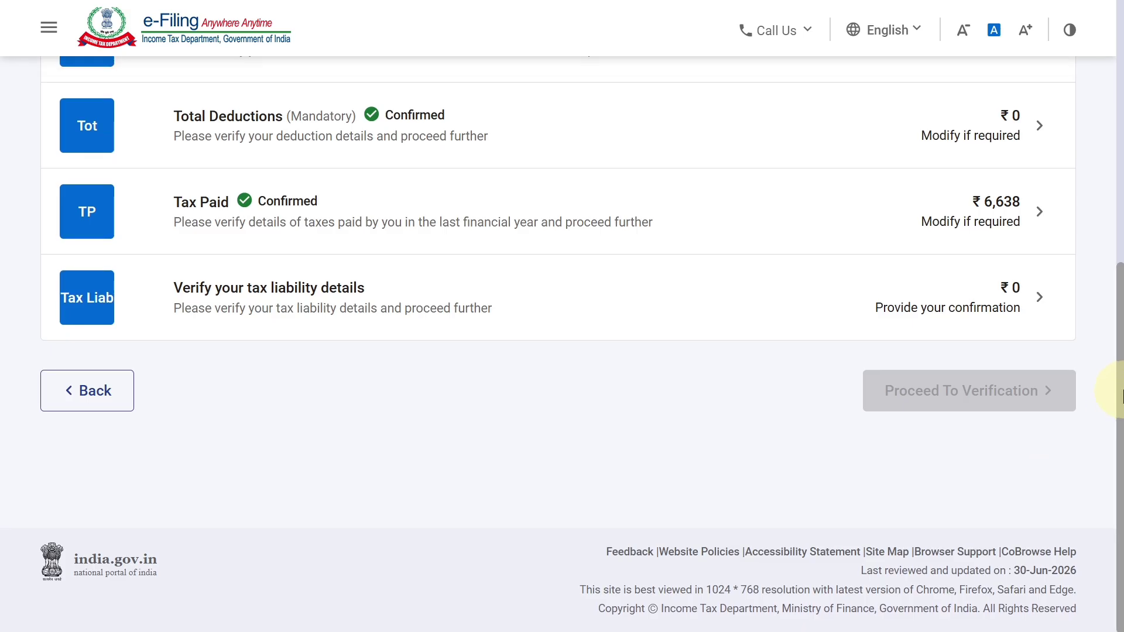
# Open the tax liability details, review the computation through the total tax, fee and interest, and confirm the section.
pyautogui.click(434, 300)
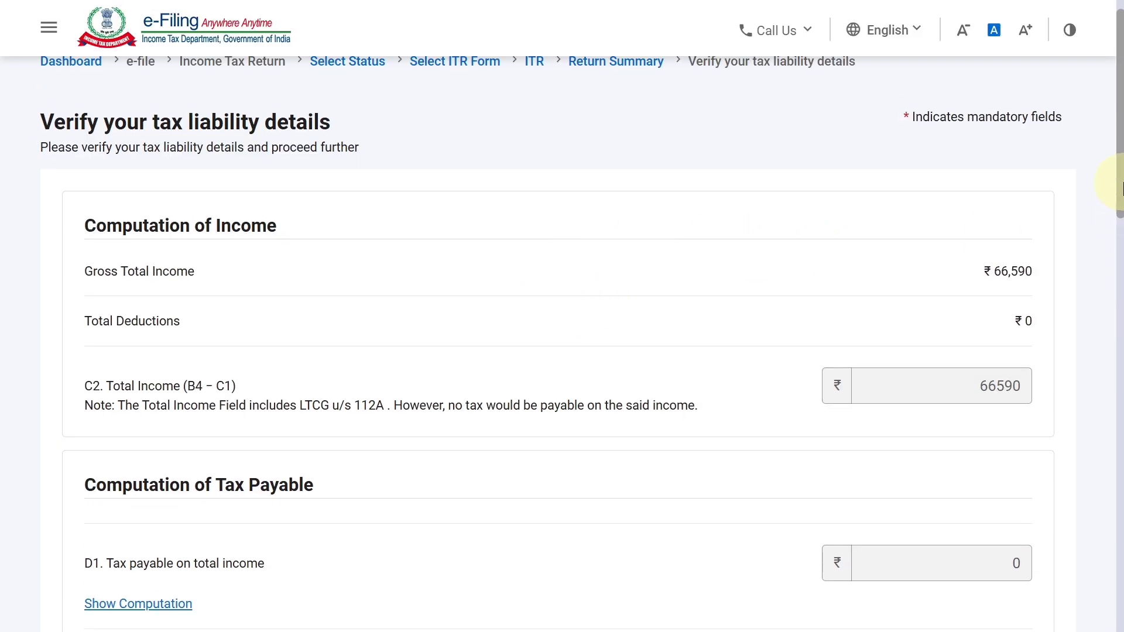
pyautogui.scroll(-10, 961, 314)
pyautogui.scroll(-6, 1071, 459)
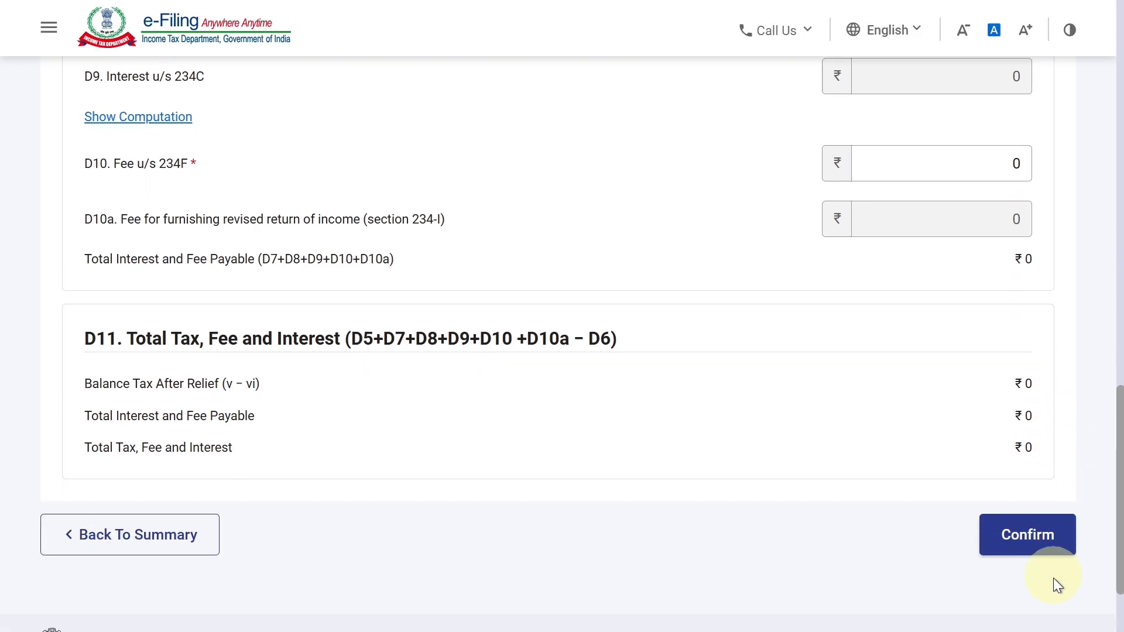
pyautogui.click(1002, 513)
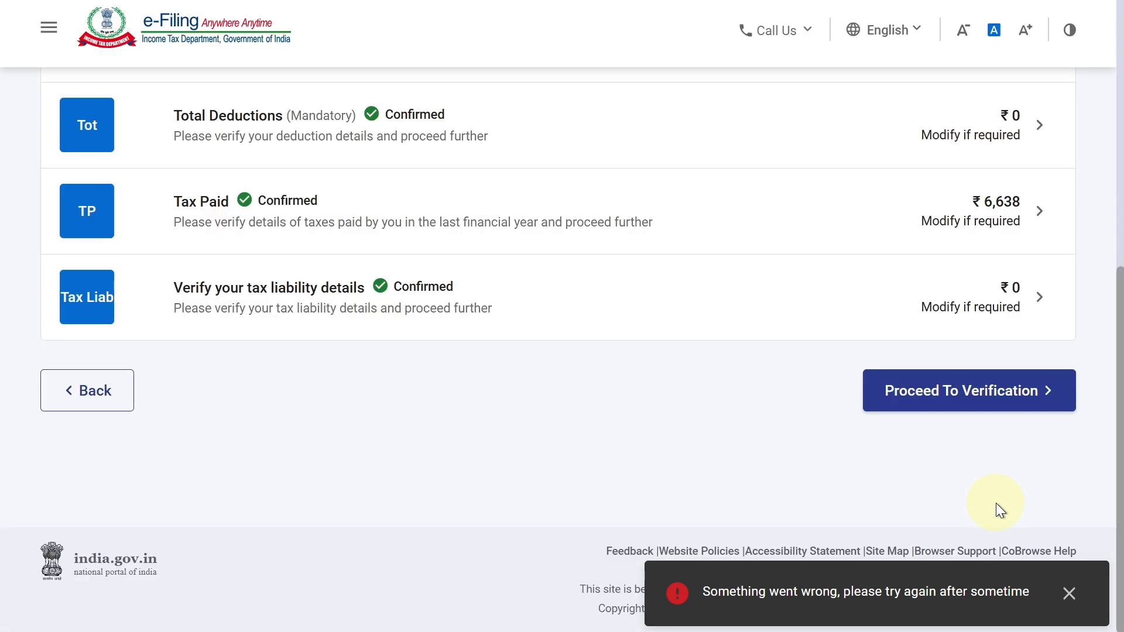
# Proceed to verification of the return, review the tax summary down to the refund amount, and continue to preview and submission.
pyautogui.click(994, 398)
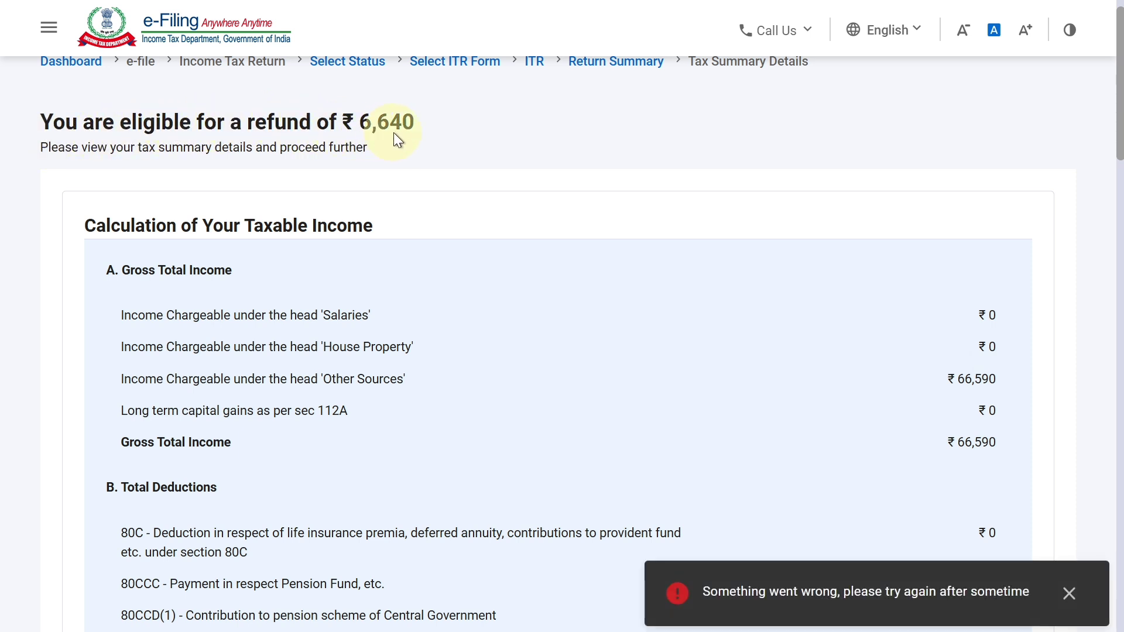
pyautogui.moveTo(1118, 150); pyautogui.dragTo(1118, 626)
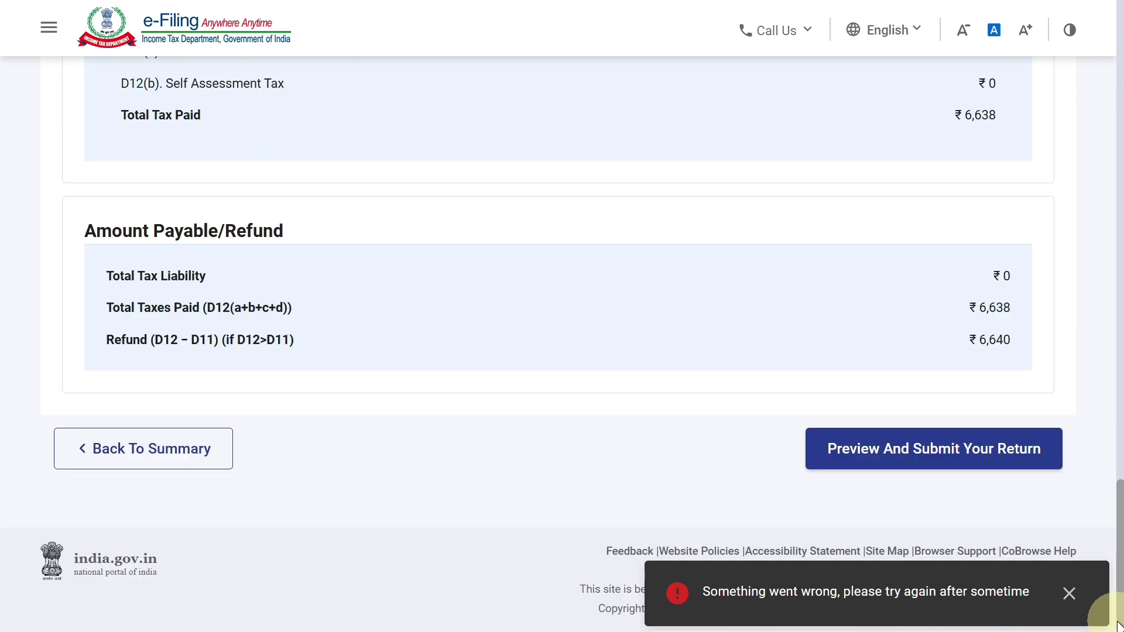
pyautogui.click(949, 465)
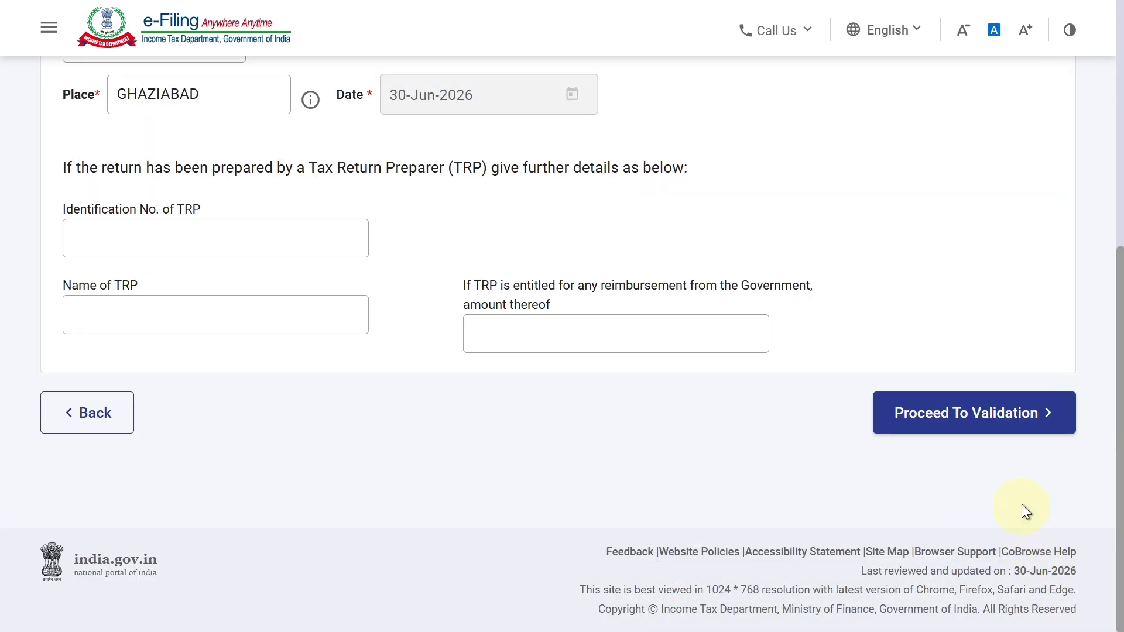
# Run the internal validation, preview the return, run the upload level validation, and proceed to verification.
pyautogui.click(1002, 416)
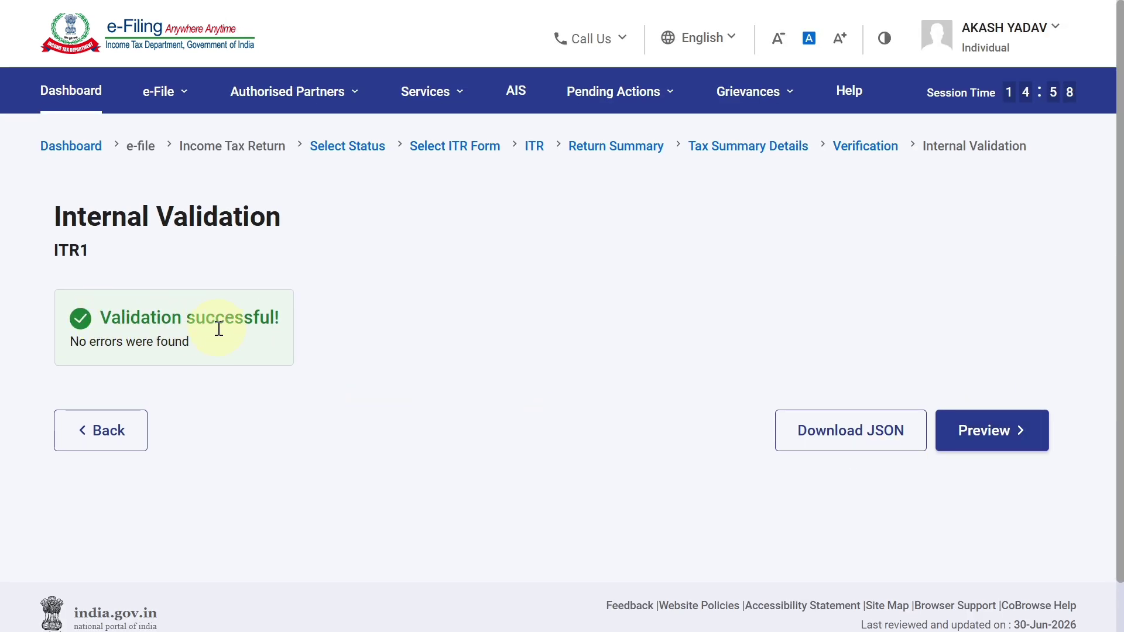
pyautogui.click(993, 431)
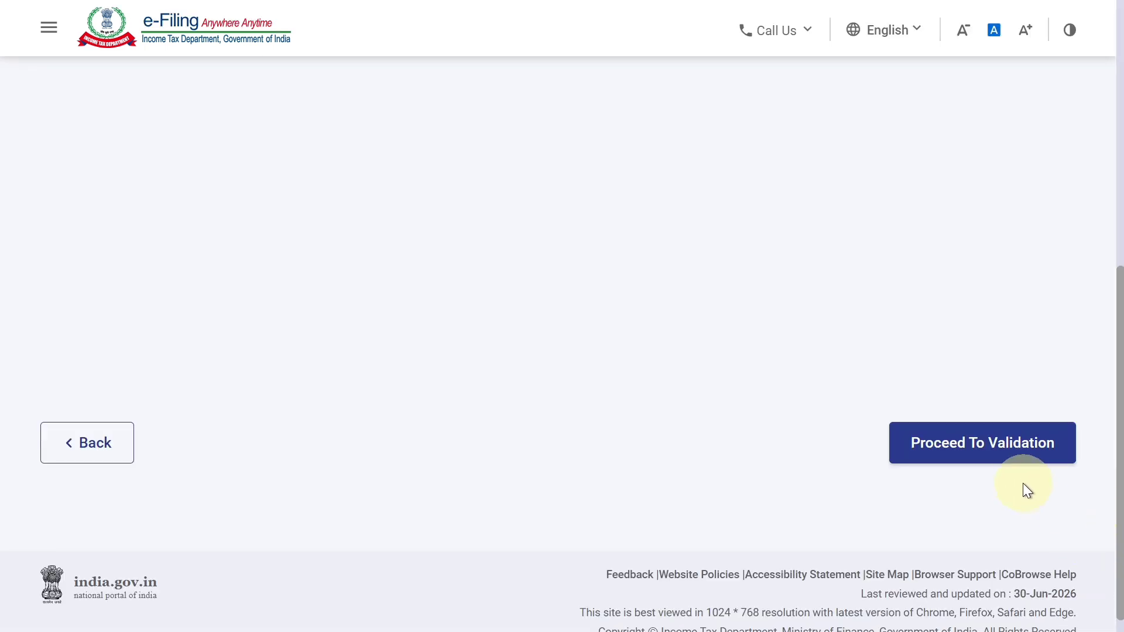
pyautogui.click(999, 461)
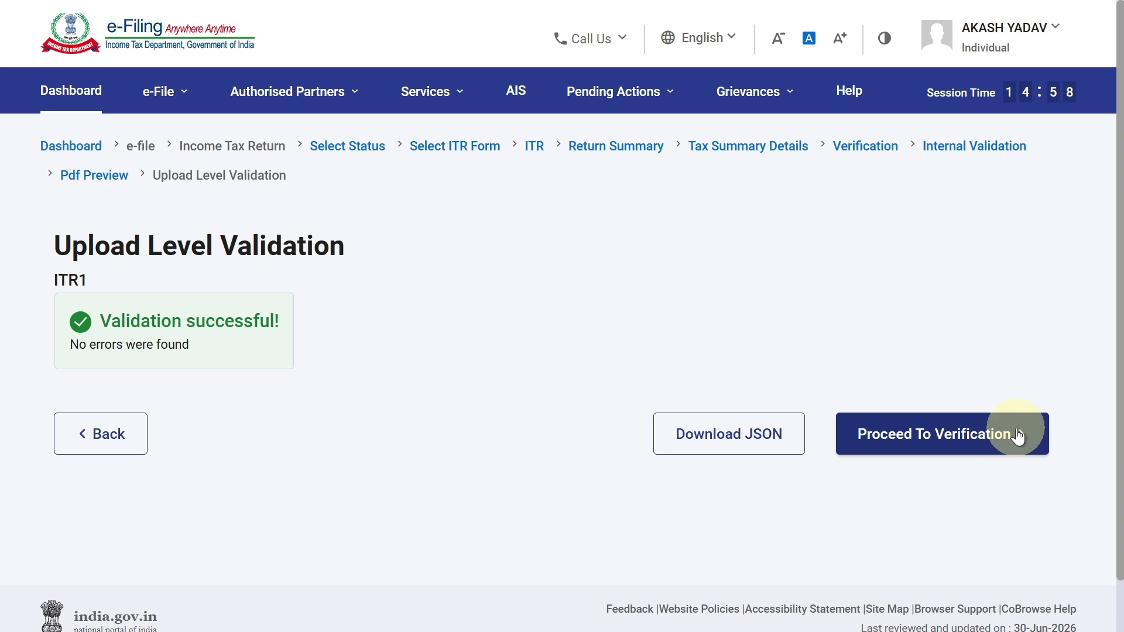
pyautogui.click(993, 452)
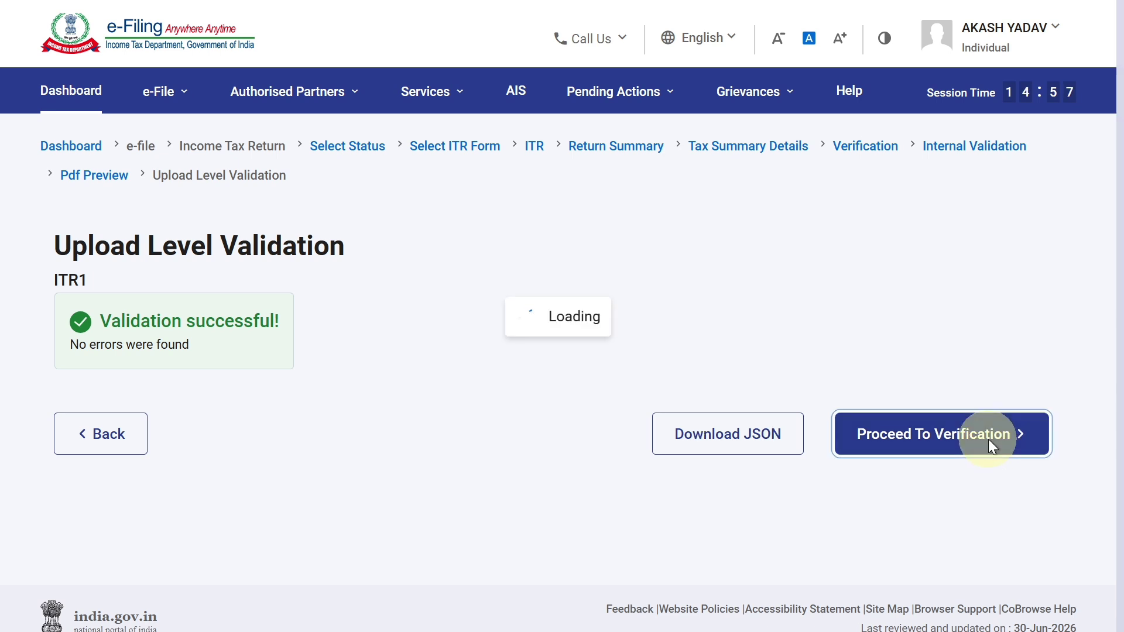
# Choose E-Verify Now as the verification method and continue.
pyautogui.scroll(-3, 1115, 364)
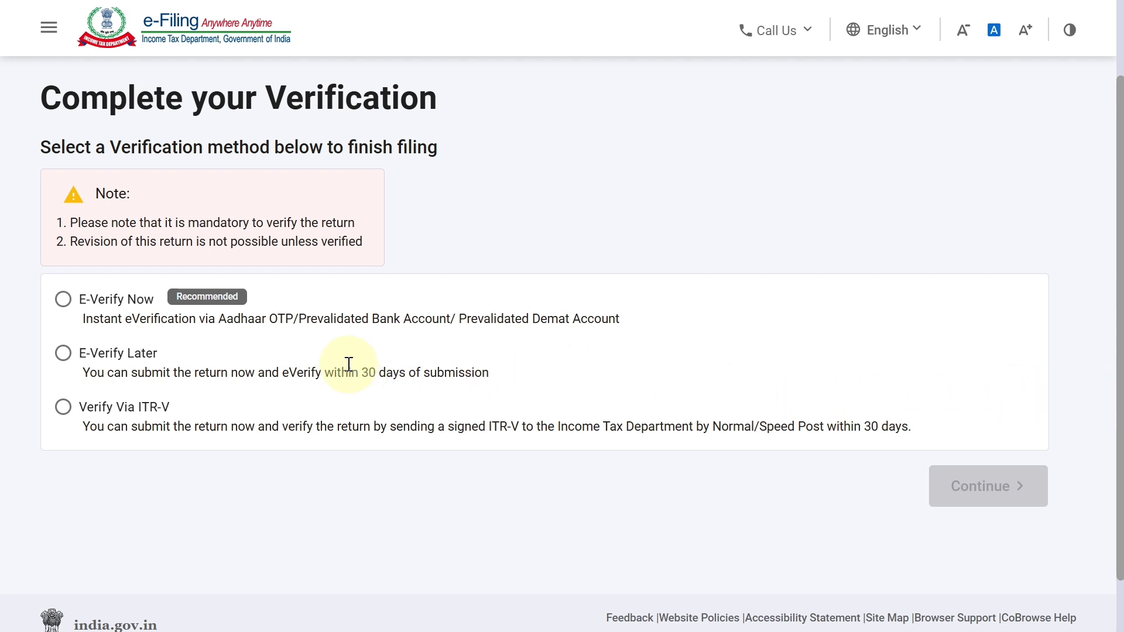
pyautogui.click(63, 299)
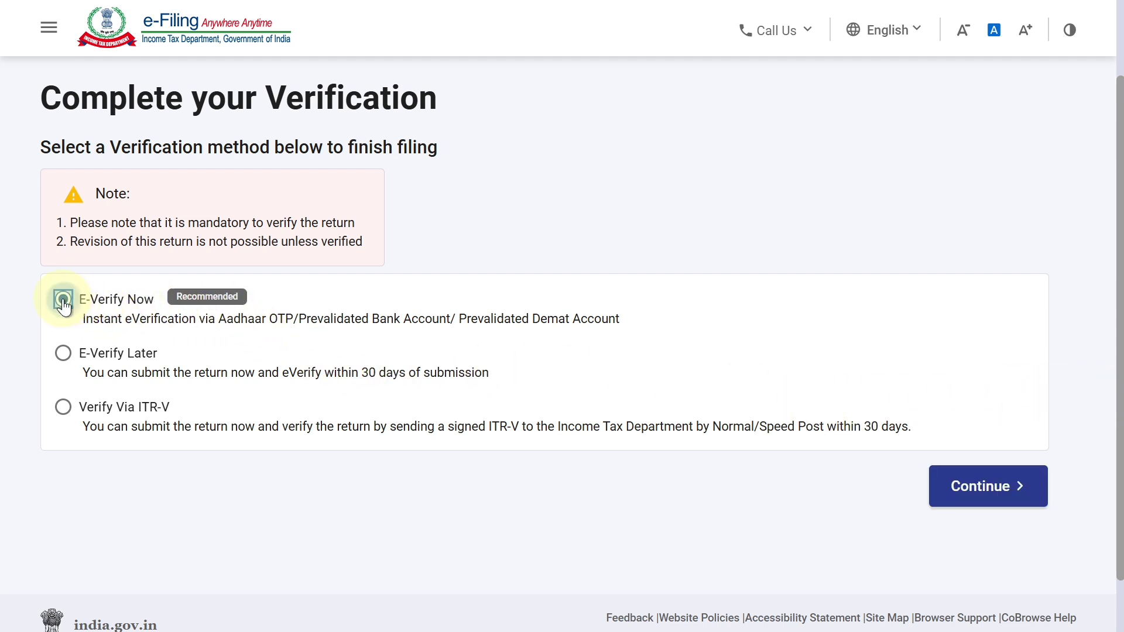
pyautogui.click(993, 502)
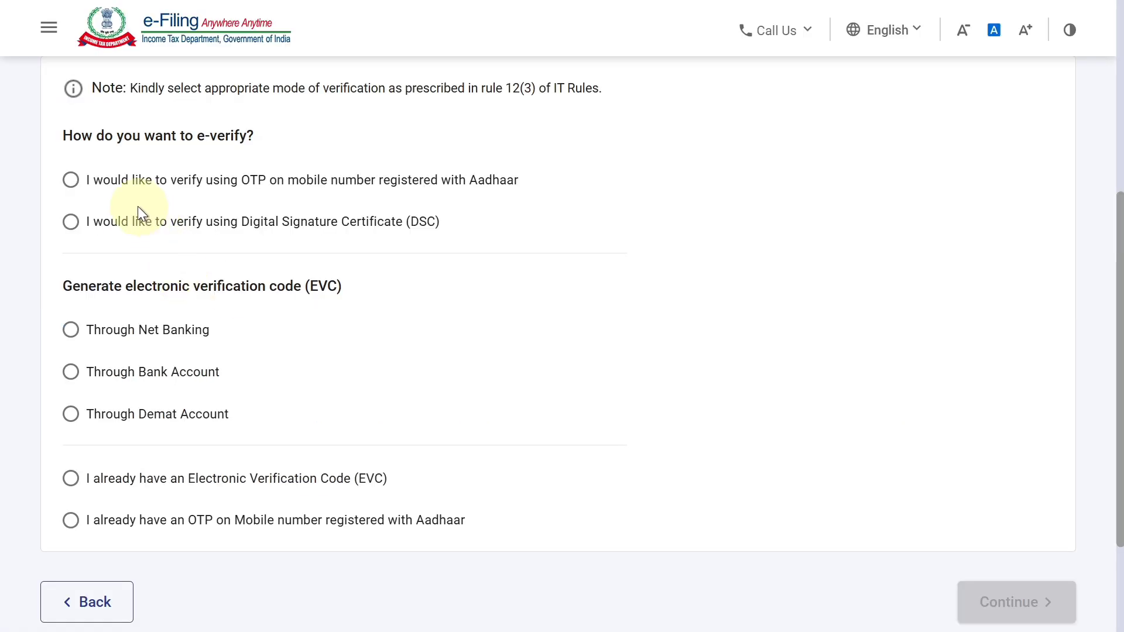
# Choose to e-verify using an OTP on the mobile number registered with Aadhaar and agree to validate the Aadhaar details.
pyautogui.click(71, 181)
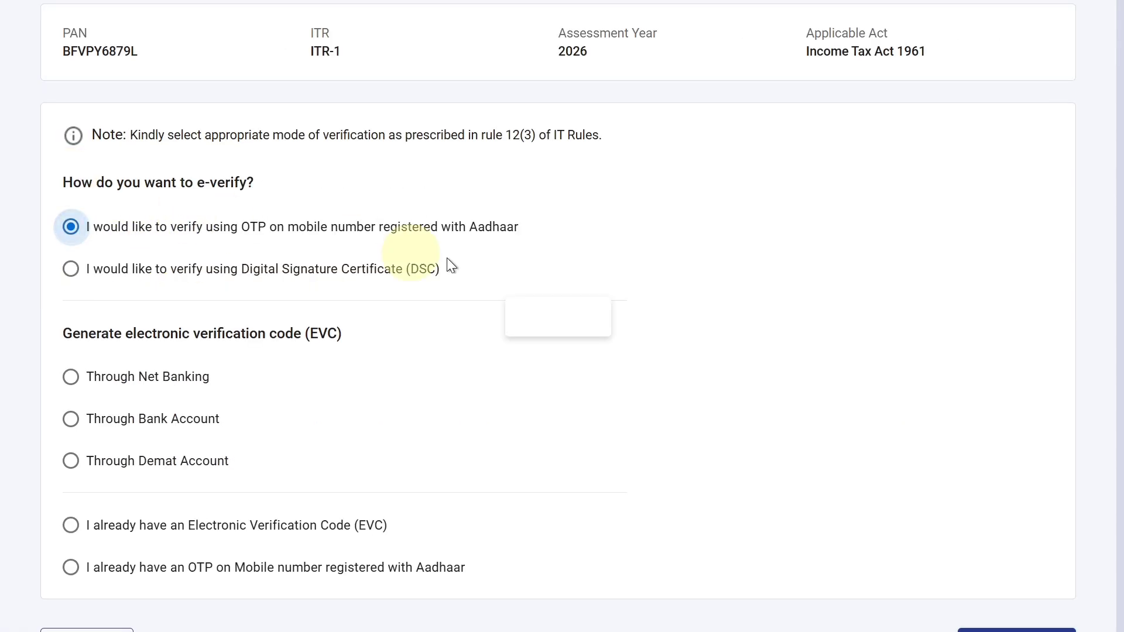
pyautogui.scroll(-2, 1090, 445)
pyautogui.click(1026, 479)
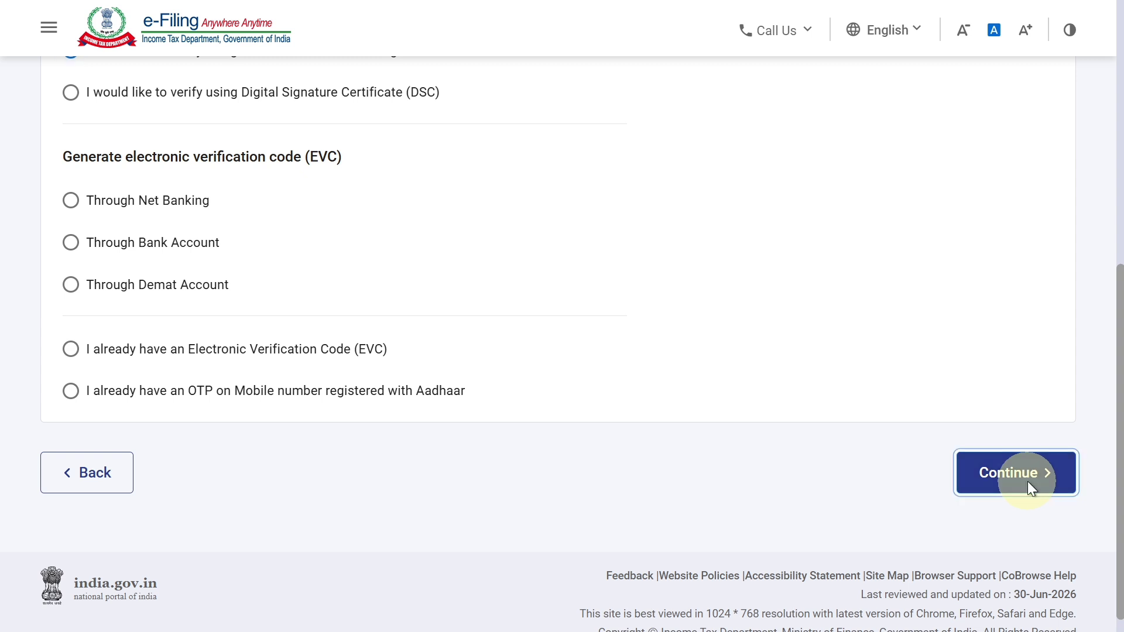
pyautogui.click(333, 358)
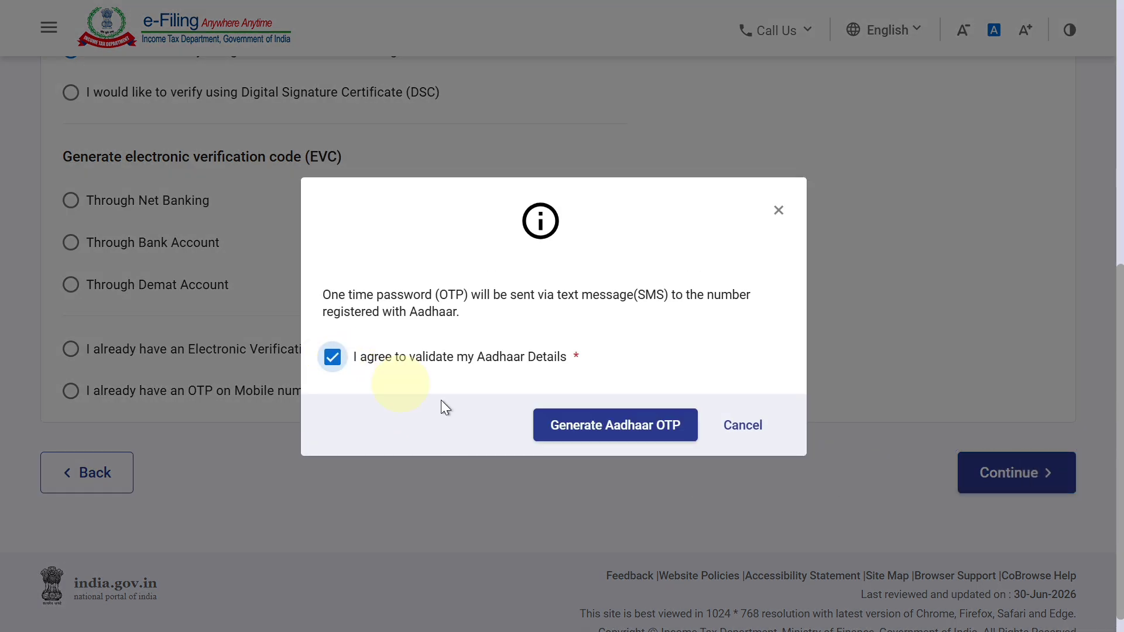